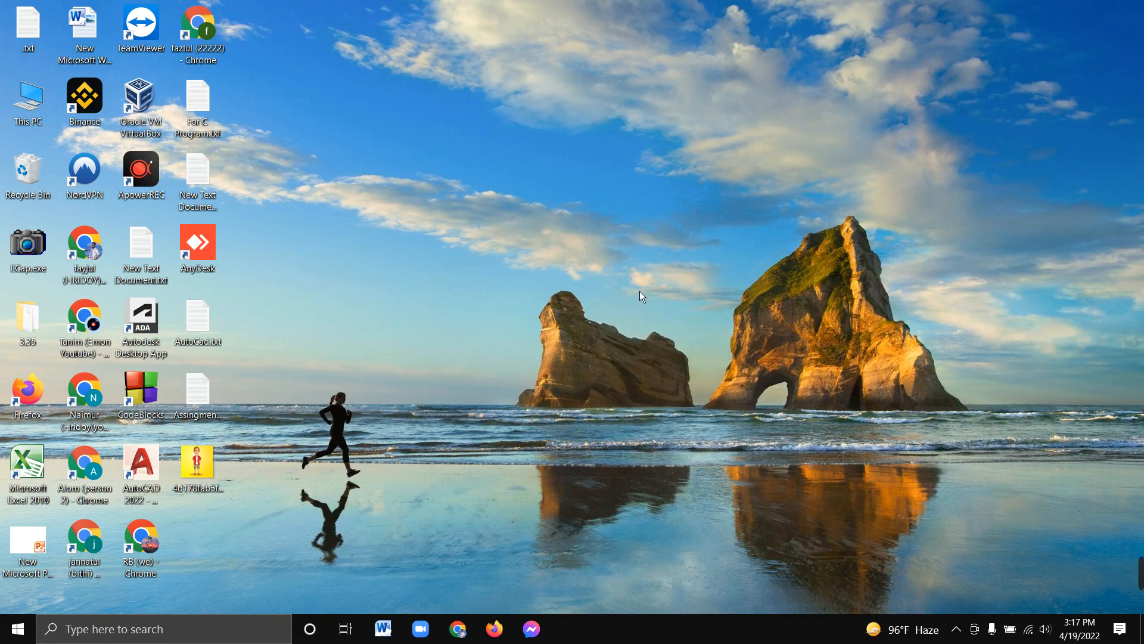
- Switch to Chrome with the Tanim profile's desktop shortcut, open Google Docs from the Google apps and create a blank document
right_click(482, 203)
click(516, 239)
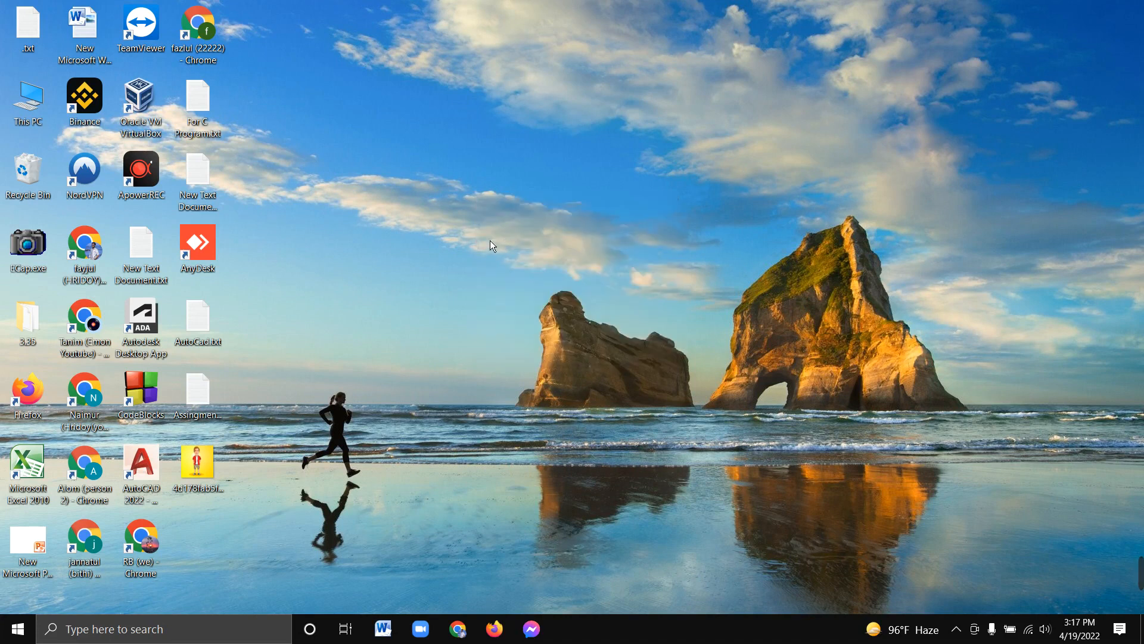
double_click(86, 333)
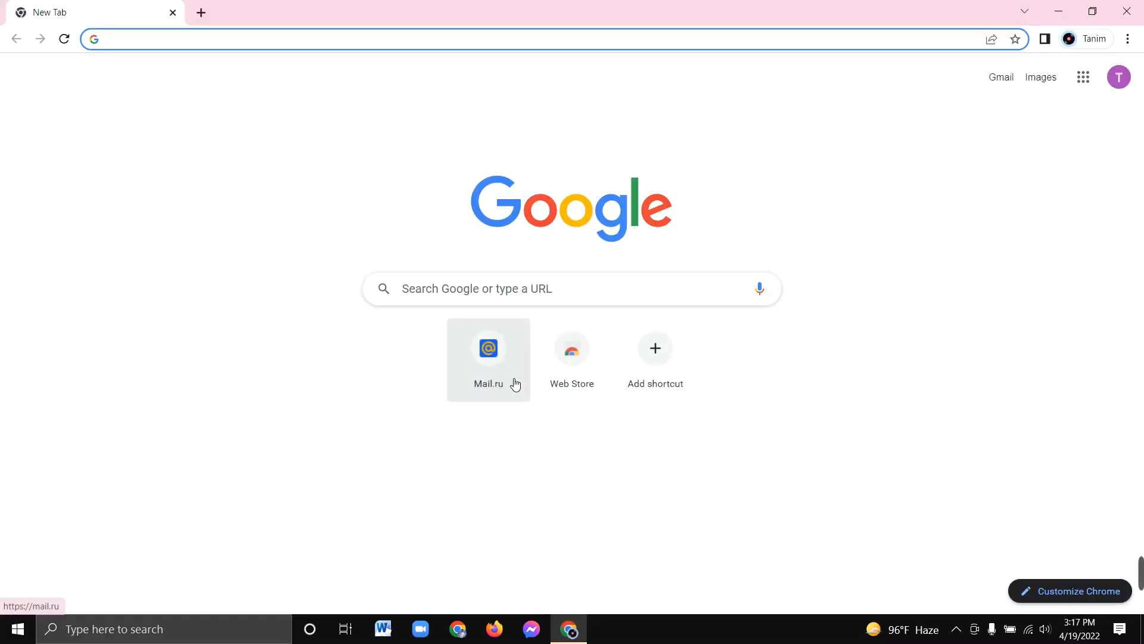
click(1084, 78)
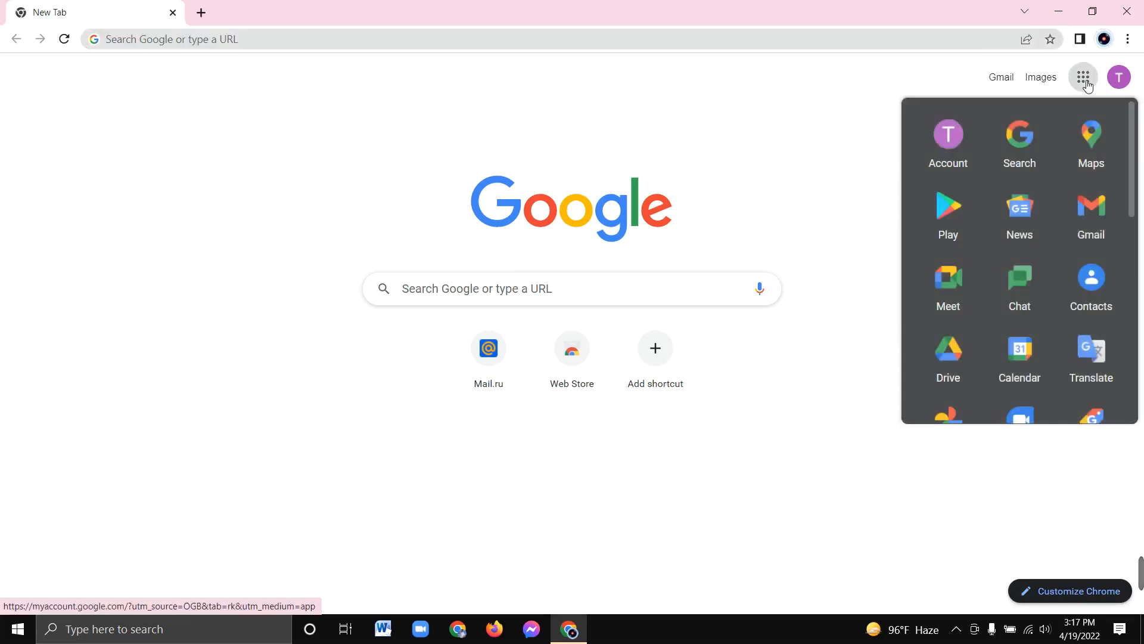
scroll(1034, 338, down, 5)
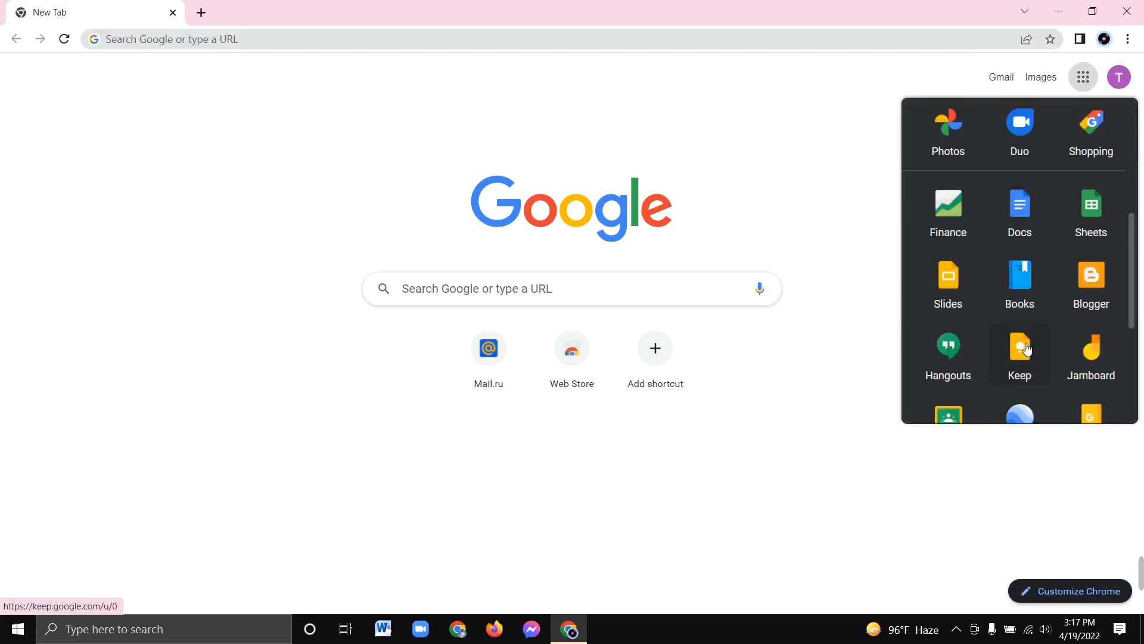
click(1032, 221)
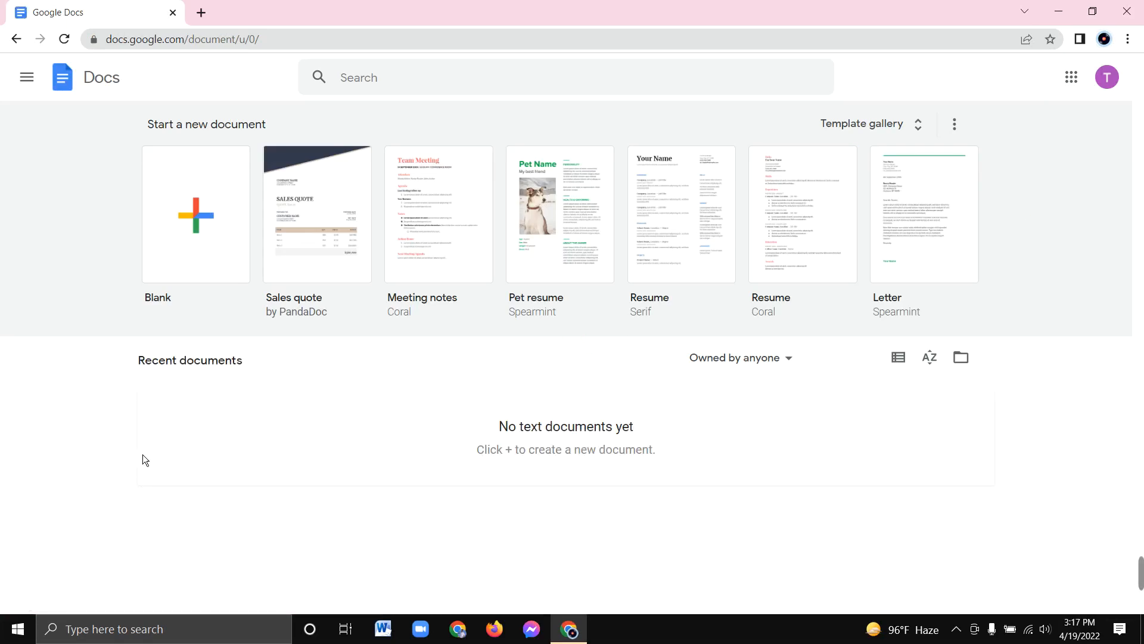
click(209, 225)
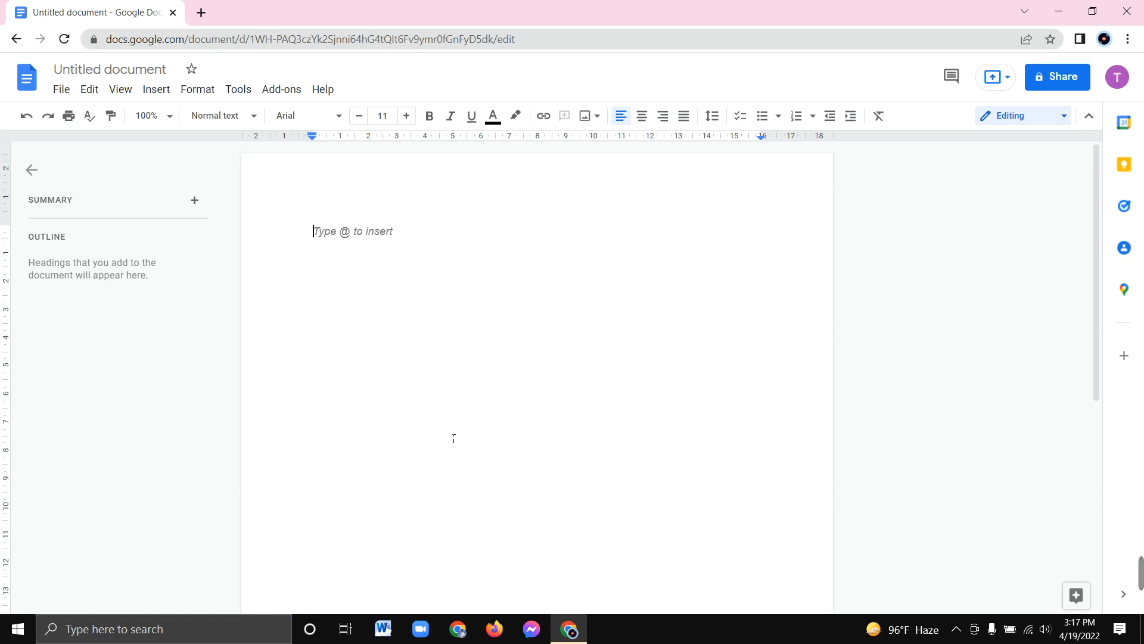
- Insert a new drawing into the blank document
click(156, 89)
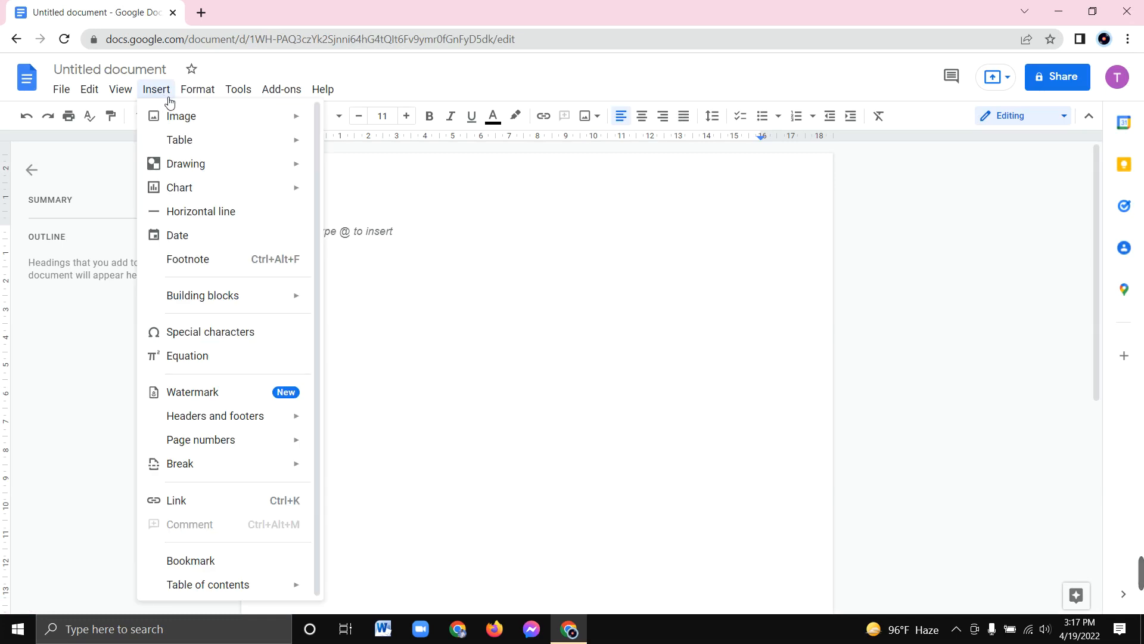
mouse_move(152, 164)
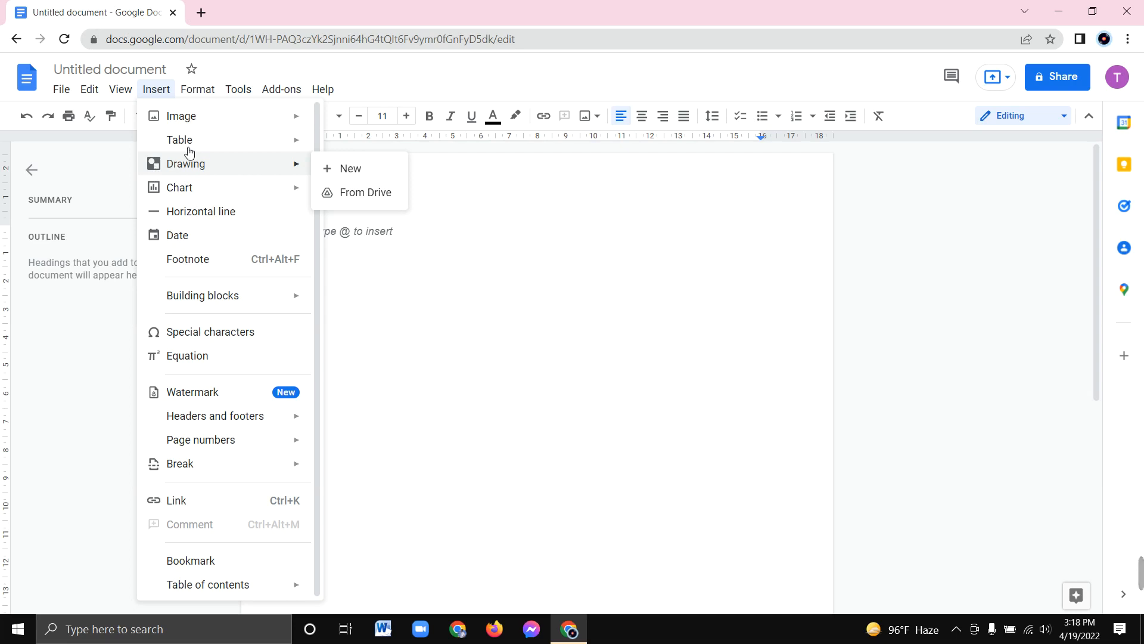
mouse_move(186, 166)
click(356, 169)
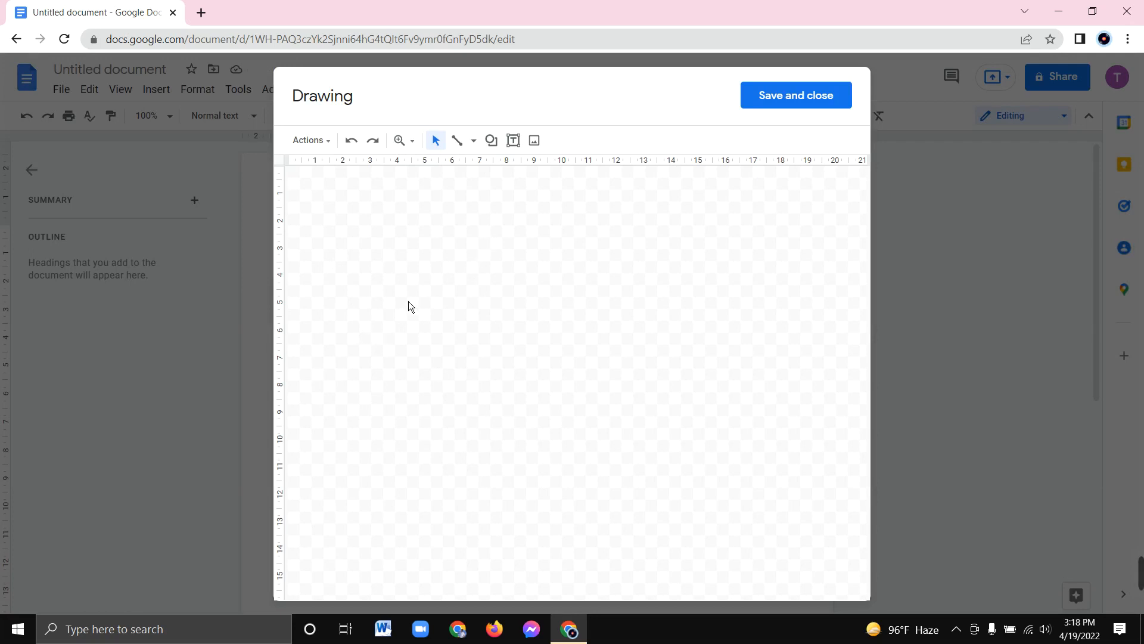
- Review the drawing editor's available actions and its zoom, guides and snapping options
click(332, 147)
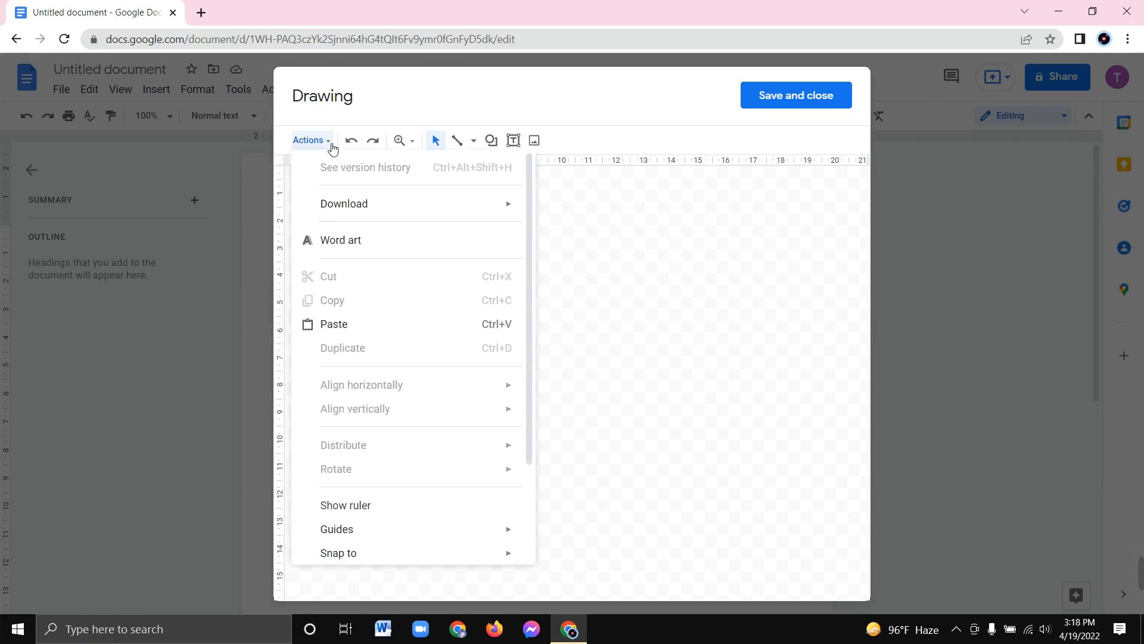
mouse_move(359, 214)
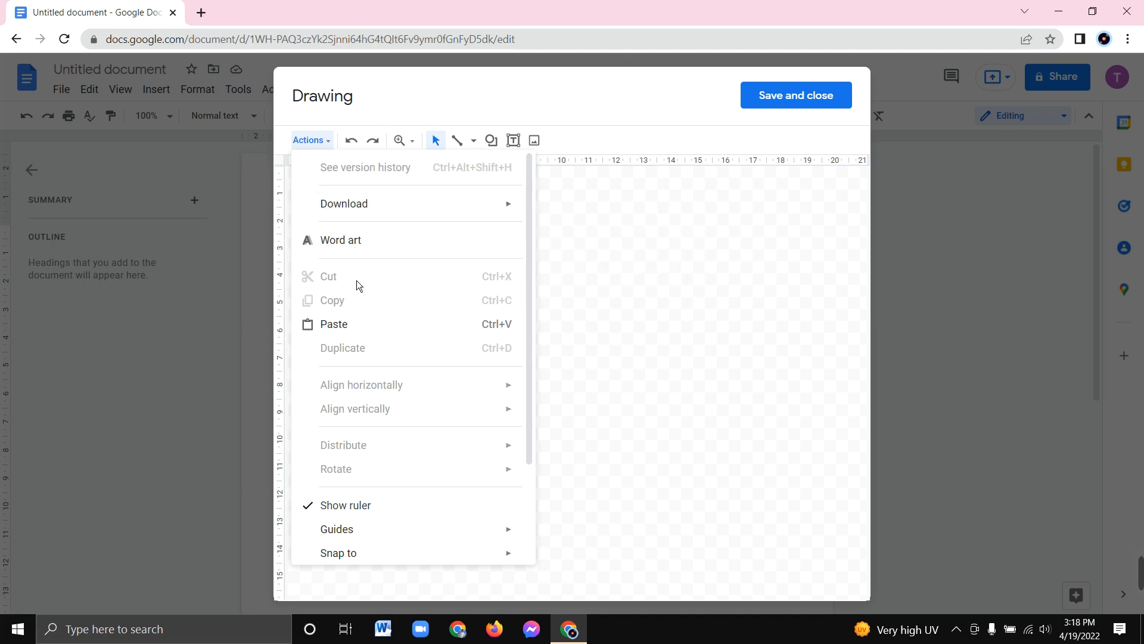
scroll(423, 512, down, 2)
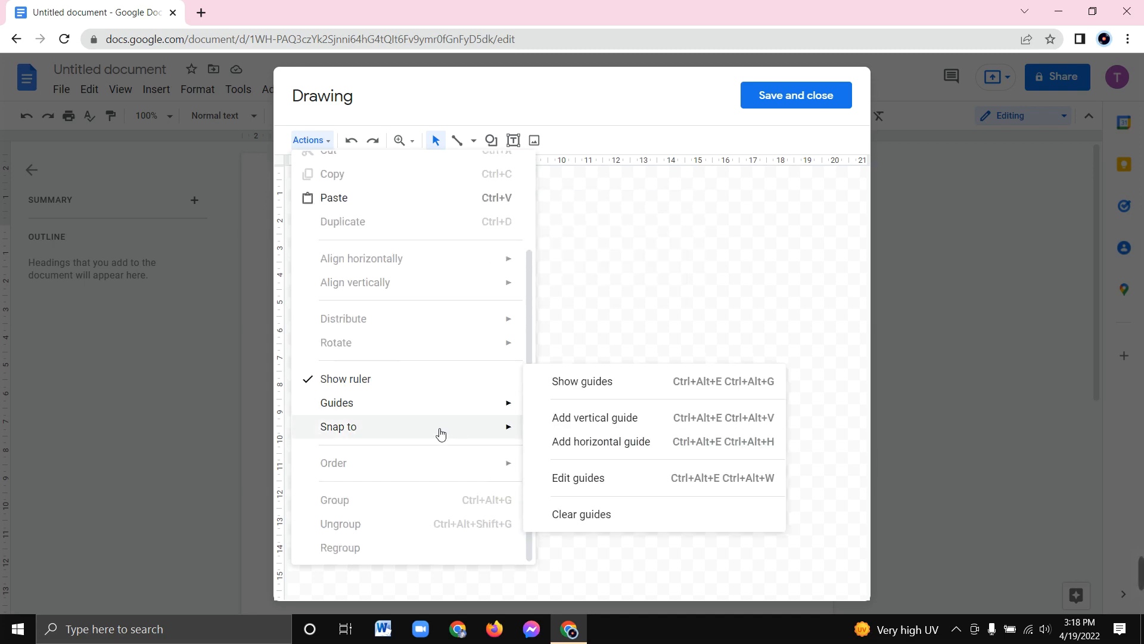
mouse_move(438, 384)
click(632, 267)
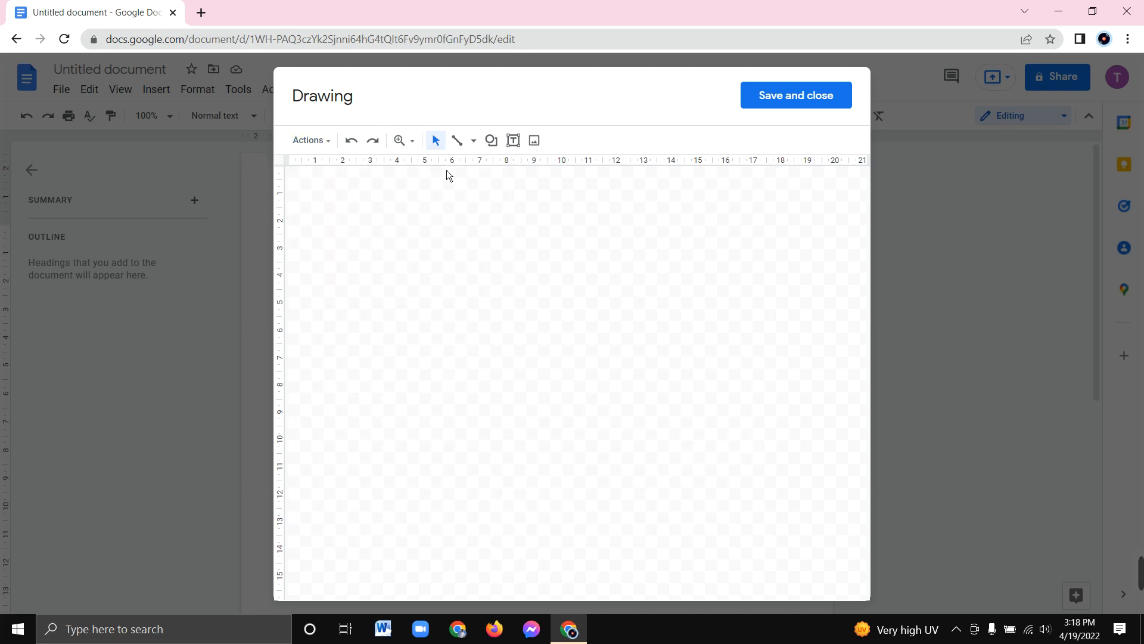
click(400, 141)
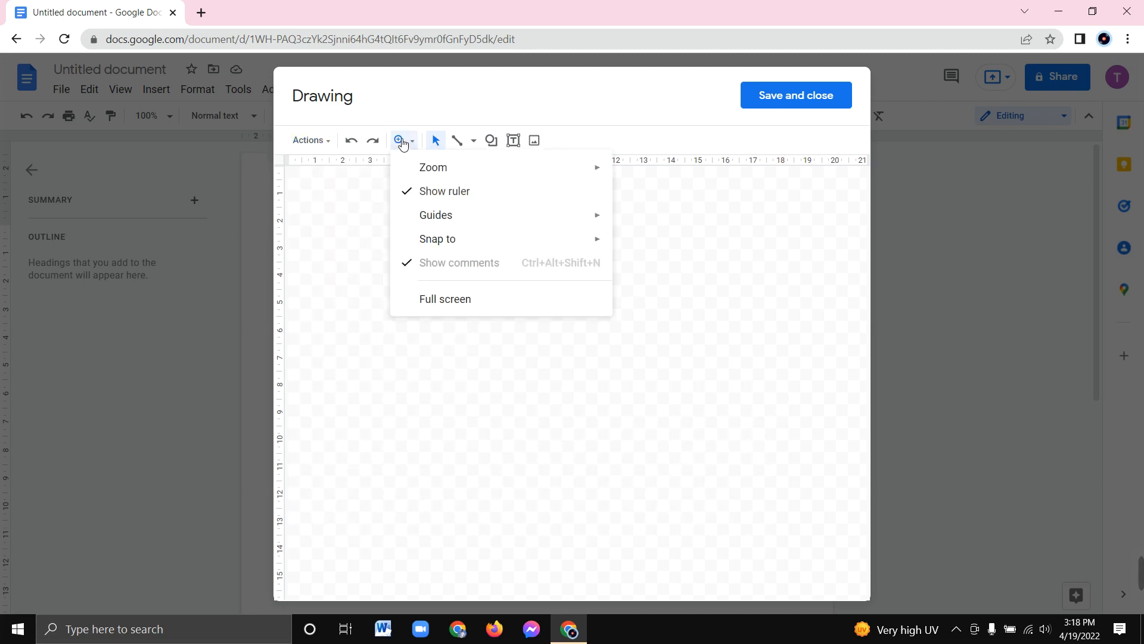
mouse_move(422, 169)
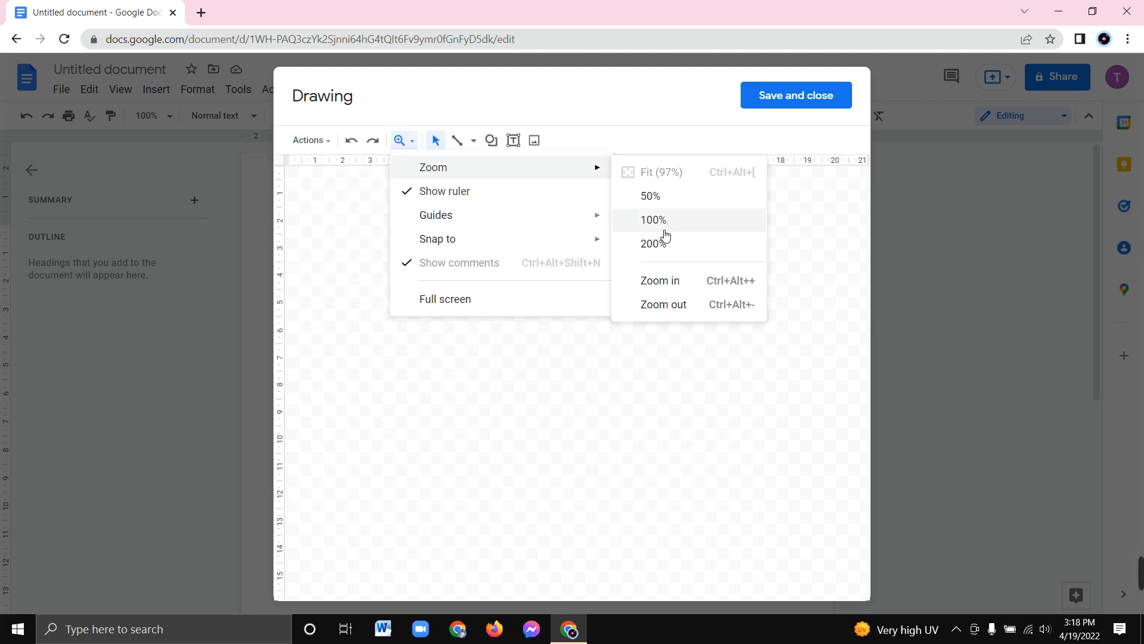
mouse_move(454, 225)
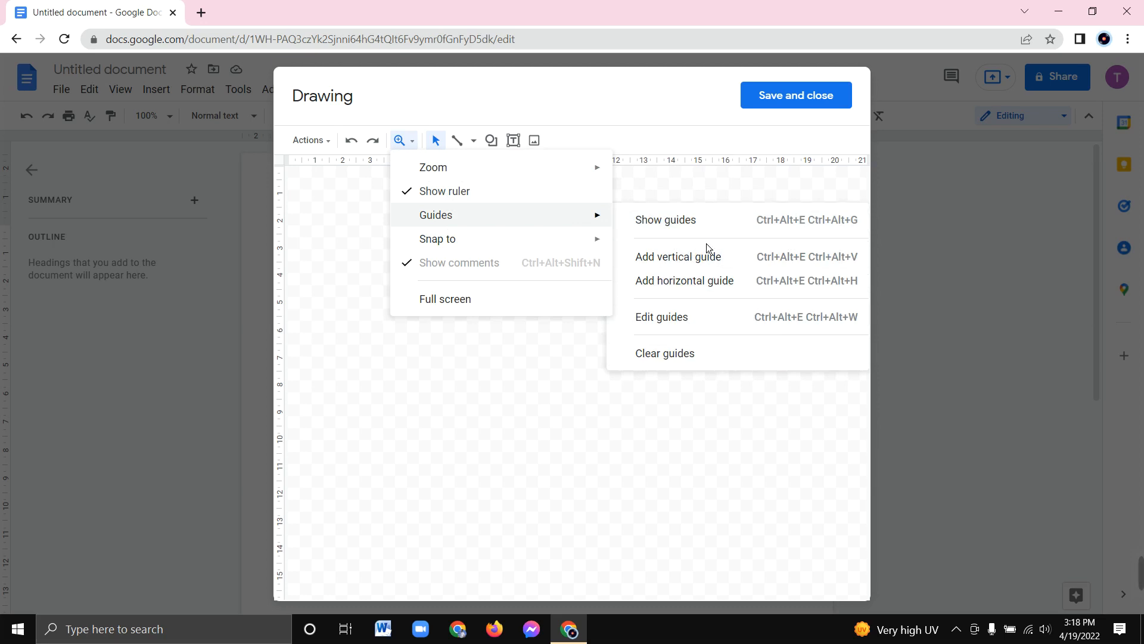
mouse_move(500, 252)
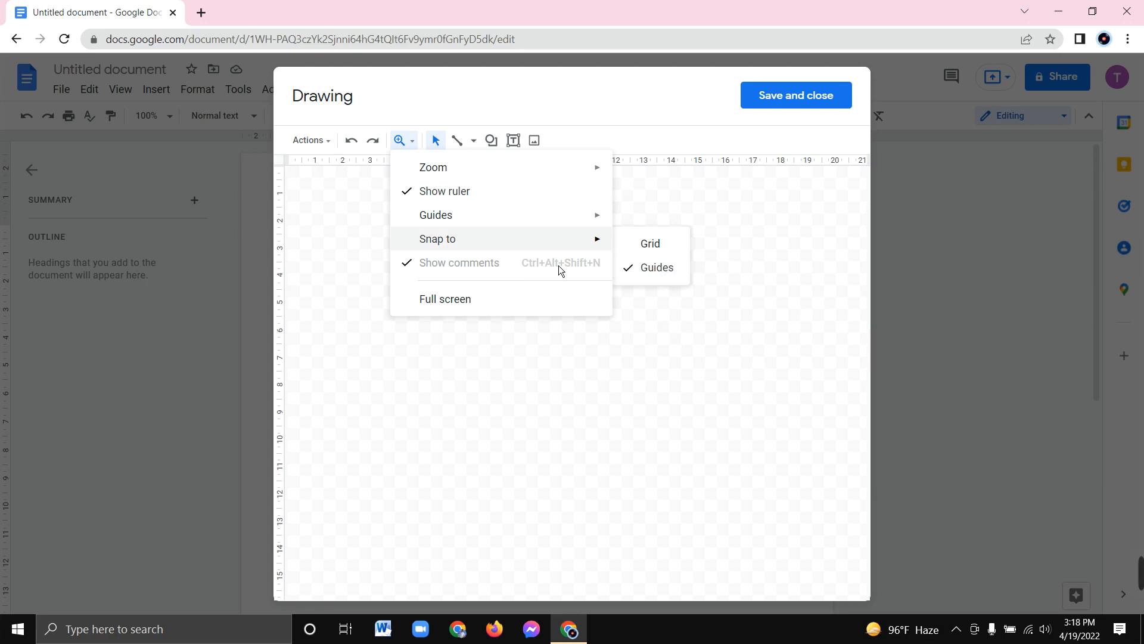
- Switch the drawing editor to full screen, dismiss the notice and bring the hidden controls back
click(455, 304)
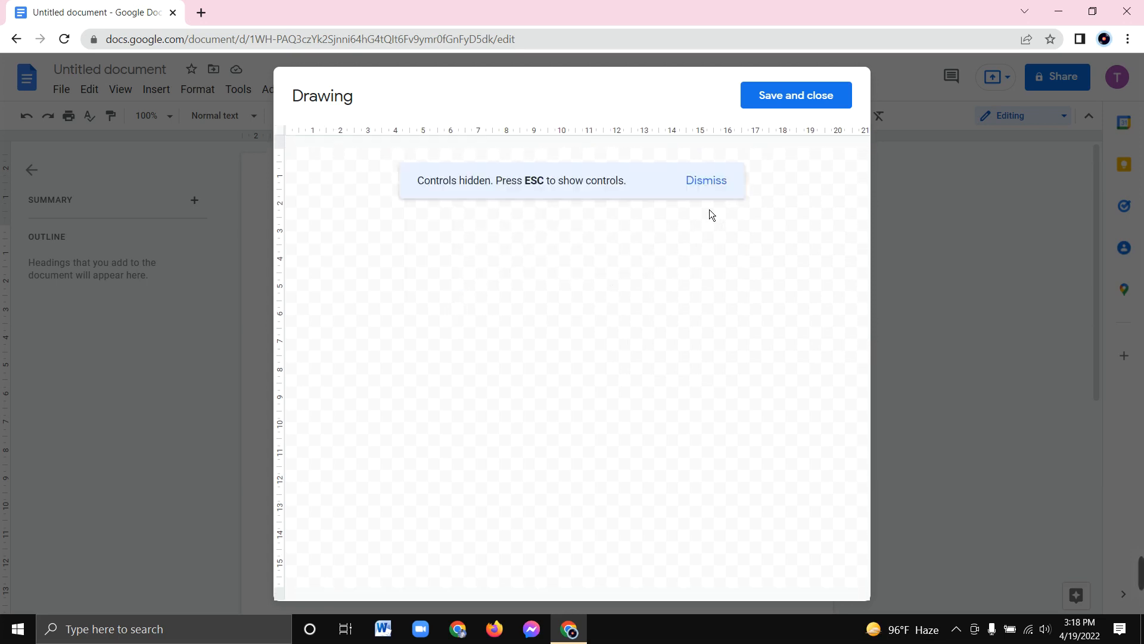
click(716, 181)
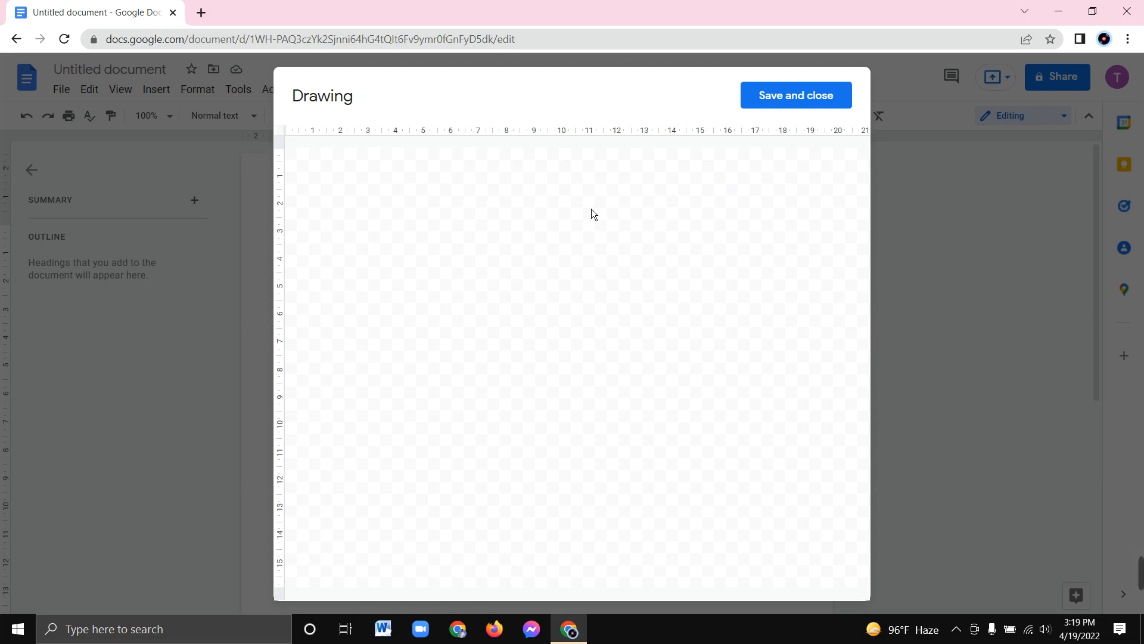
key(Escape)
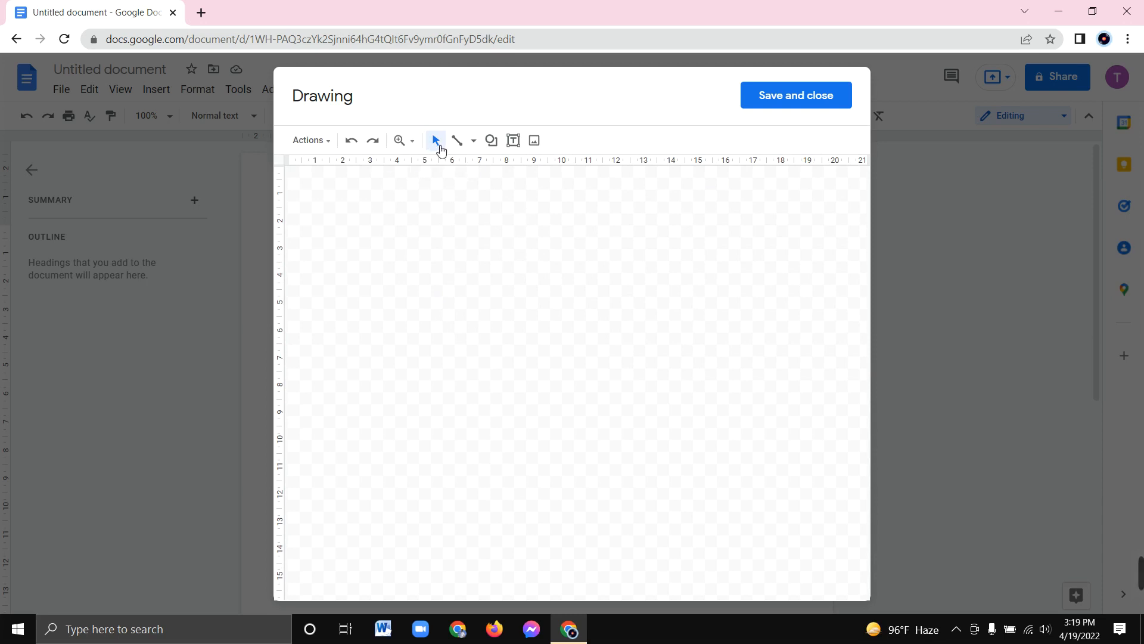
- Draw a nearly horizontal straight line on the canvas and, below it, four separate lines forming a rough quadrilateral
click(475, 143)
click(485, 166)
drag(429, 249, 556, 249)
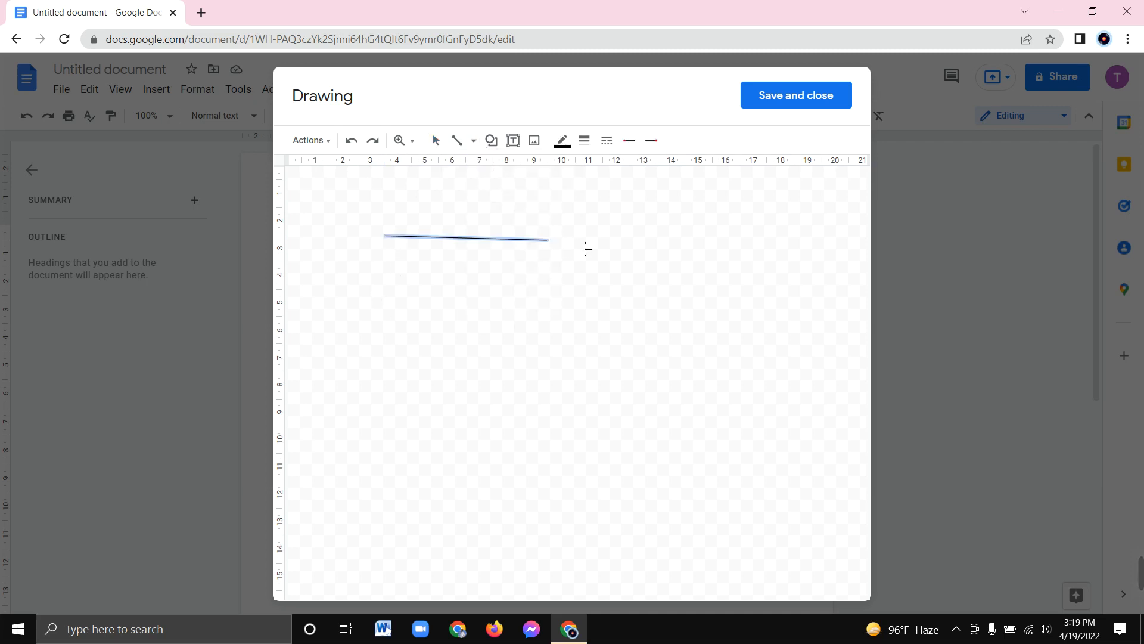
drag(466, 268, 587, 277)
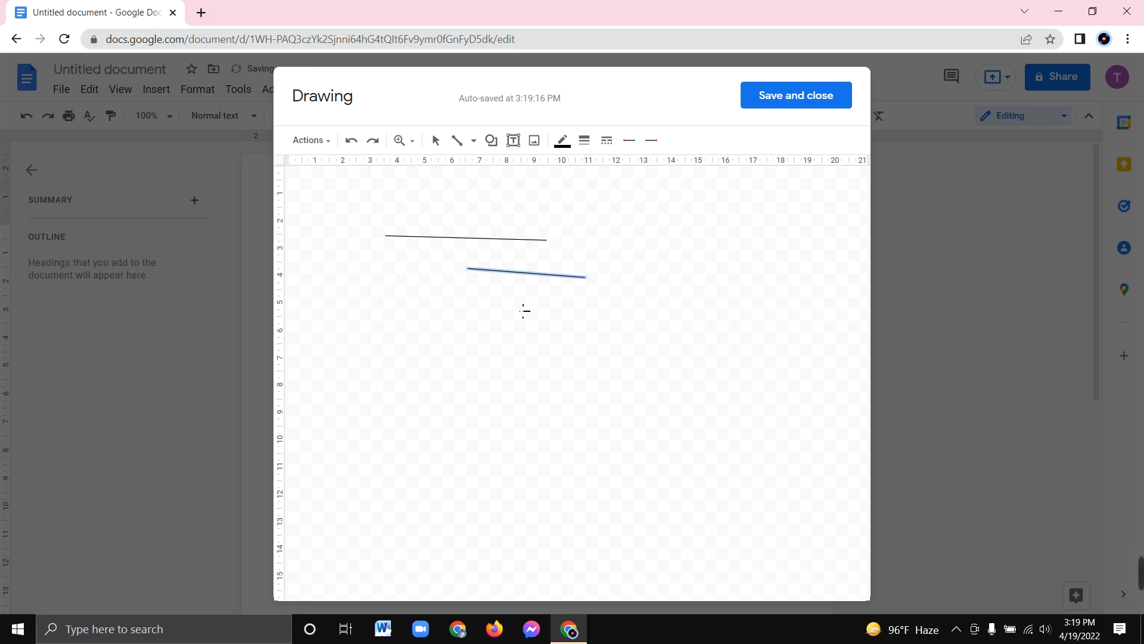
mouse_move(471, 268)
mouse_down()
mouse_move(494, 339)
mouse_move(601, 331)
mouse_up()
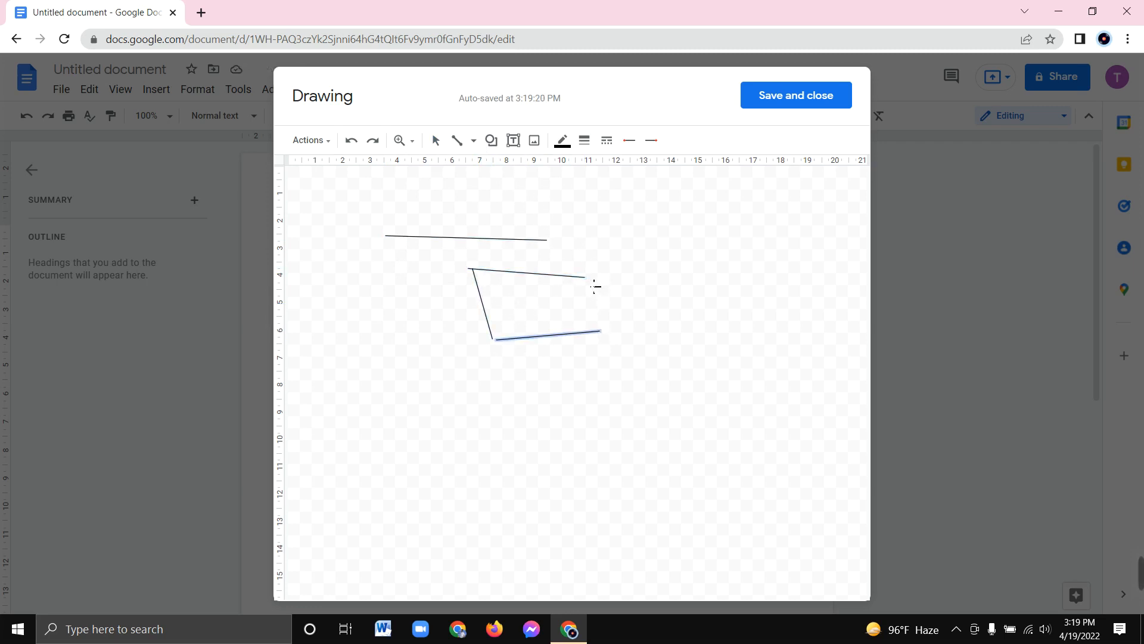
drag(585, 277, 596, 341)
- Draw eight straight arrows around the quadrilateral: two below it, three to its right and three above it
click(473, 141)
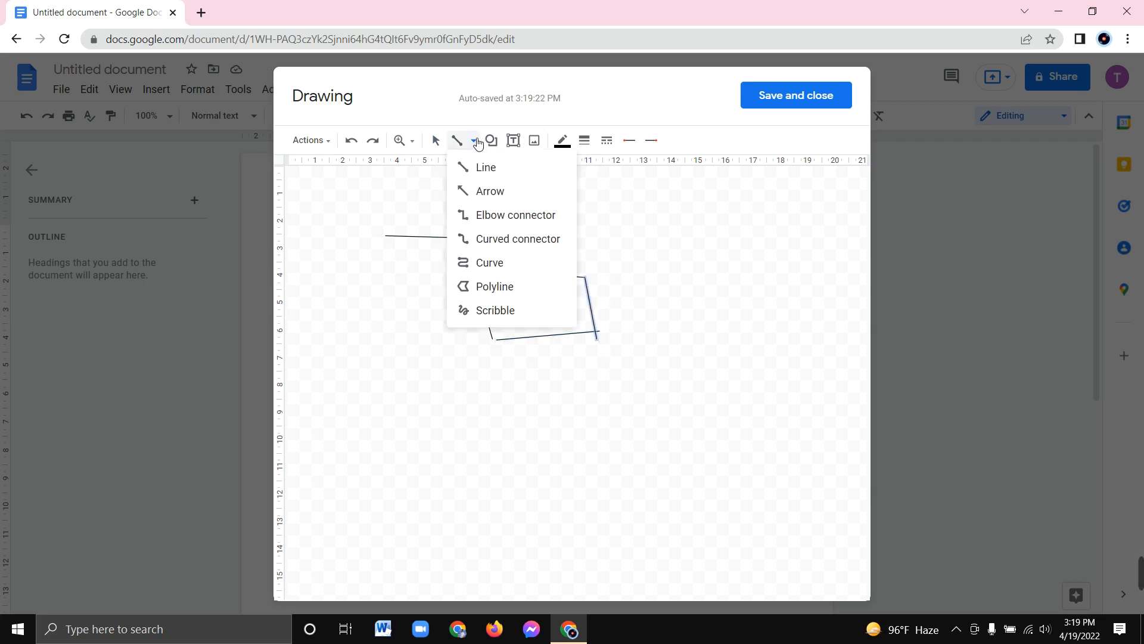
click(502, 195)
drag(464, 395, 680, 382)
drag(632, 269, 719, 263)
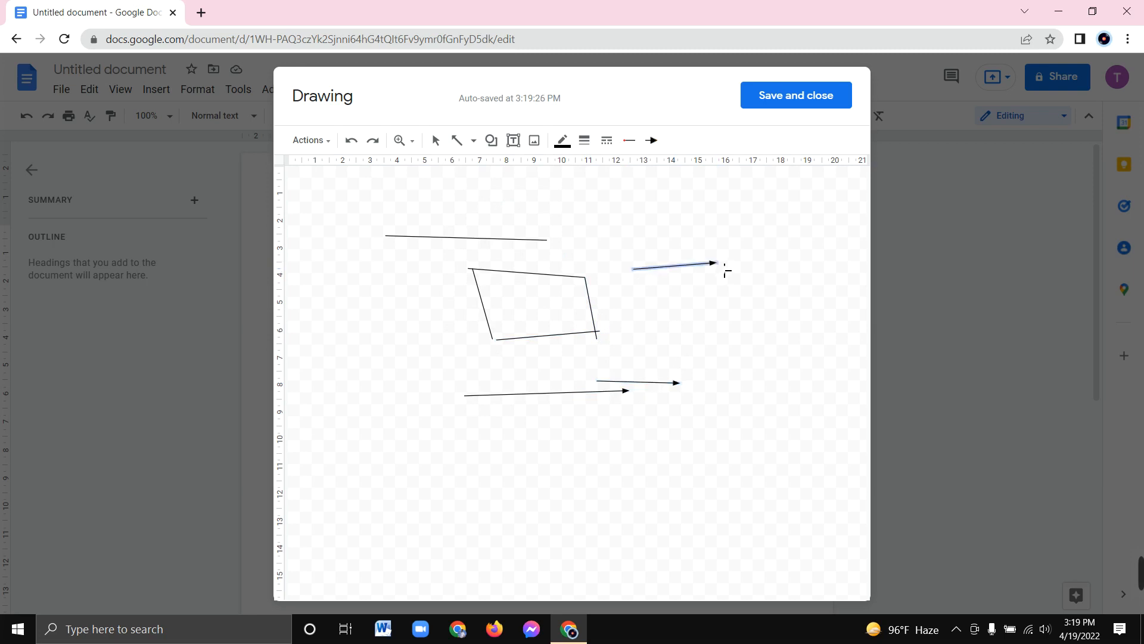
drag(641, 221, 703, 221)
drag(620, 188, 730, 192)
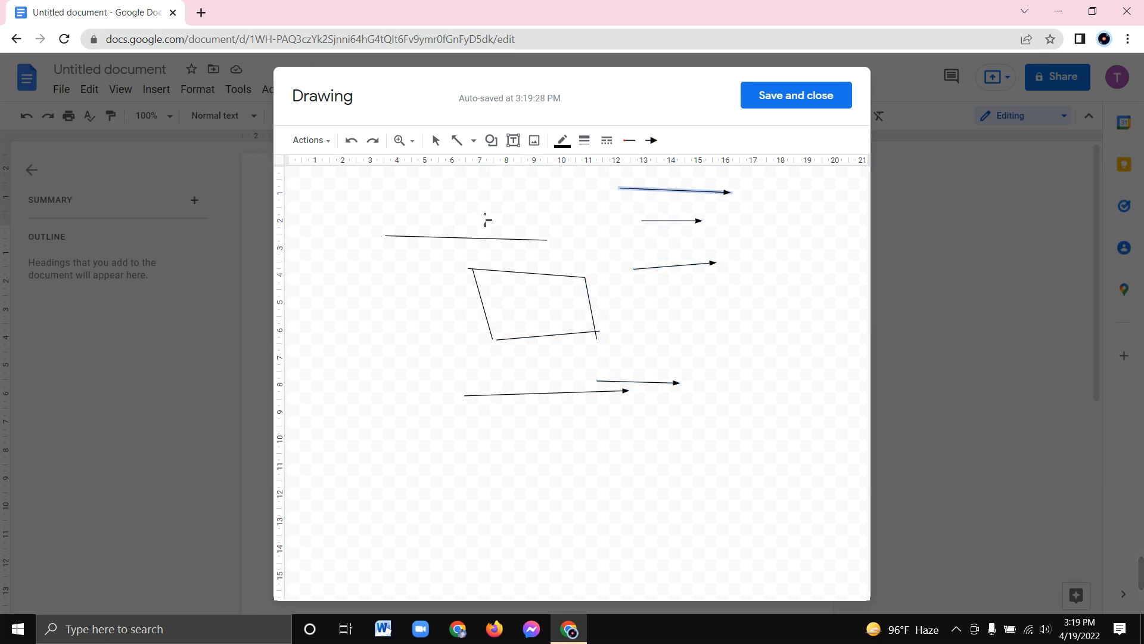
drag(470, 209, 590, 231)
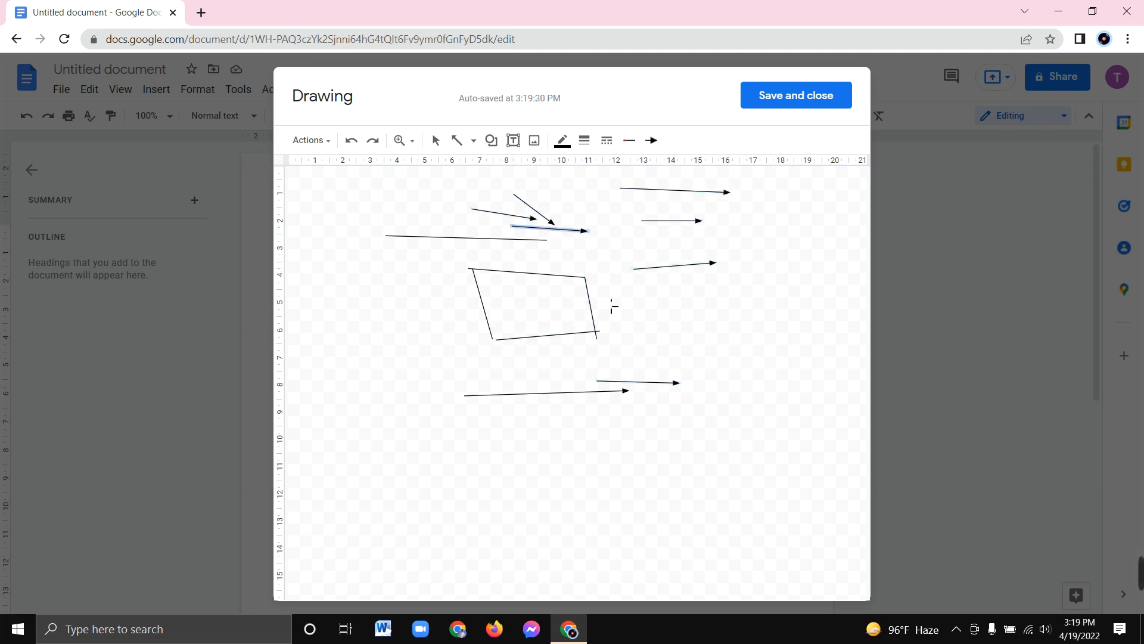
- Draw eight elbow connectors of varied sizes and directions: two left of the quadrilateral, three right of it and three below it
click(473, 140)
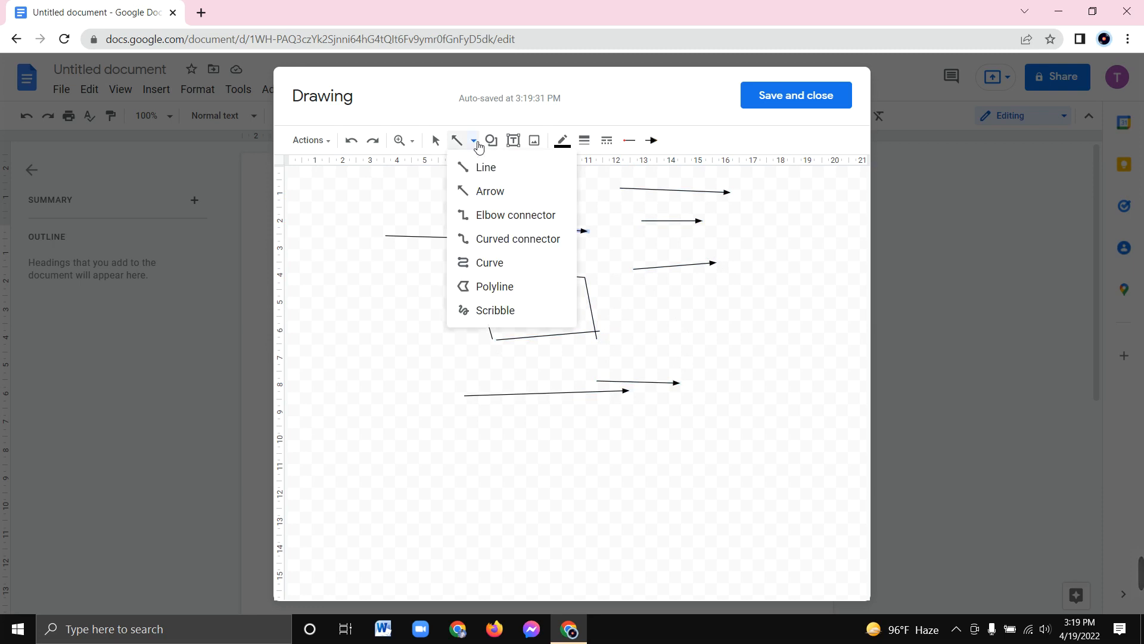
click(516, 215)
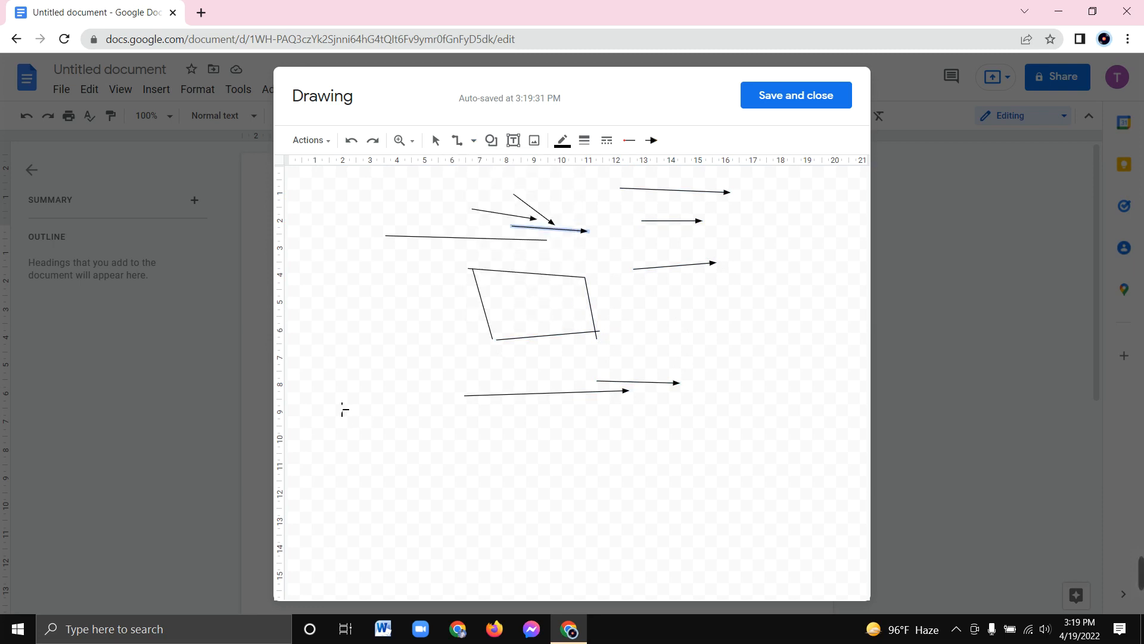
drag(331, 398, 404, 311)
drag(430, 372, 432, 334)
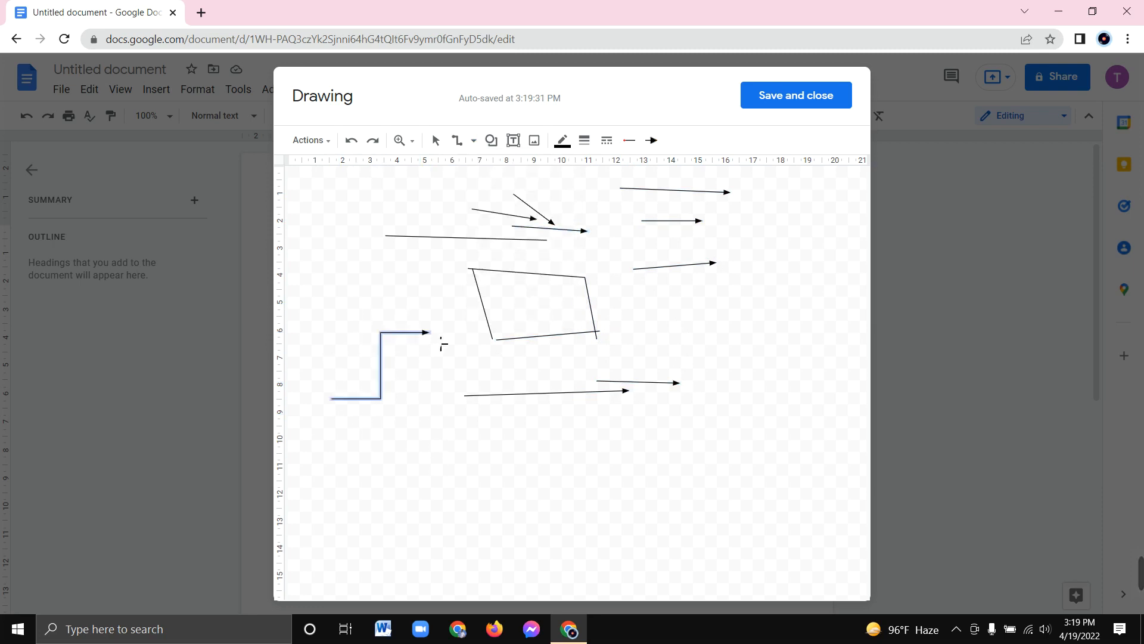
drag(441, 410, 469, 314)
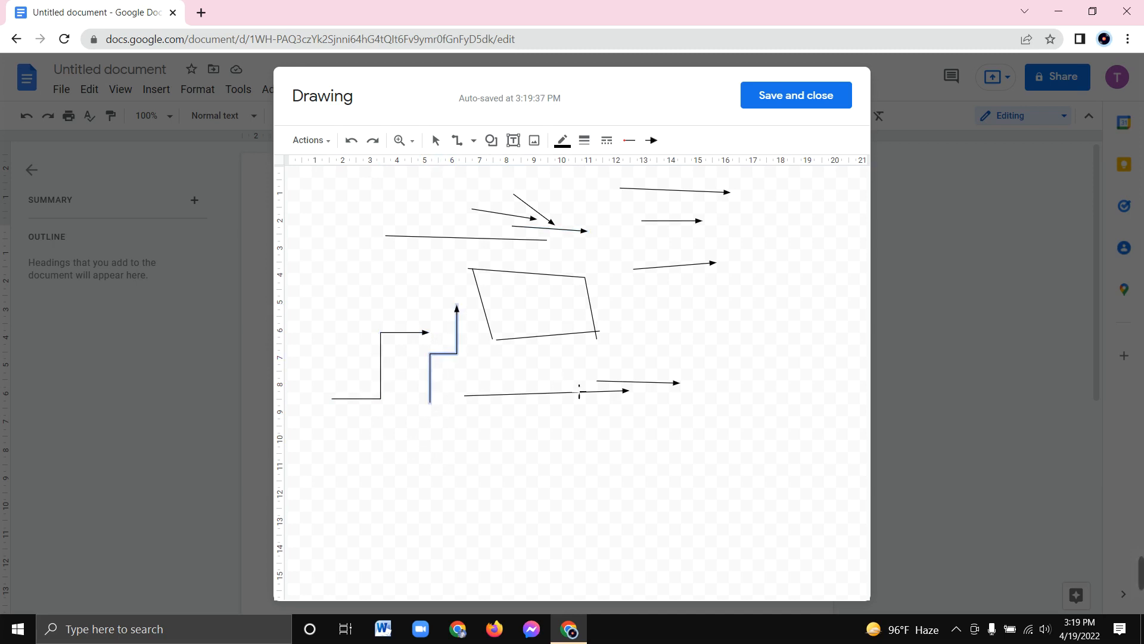
drag(720, 355, 647, 285)
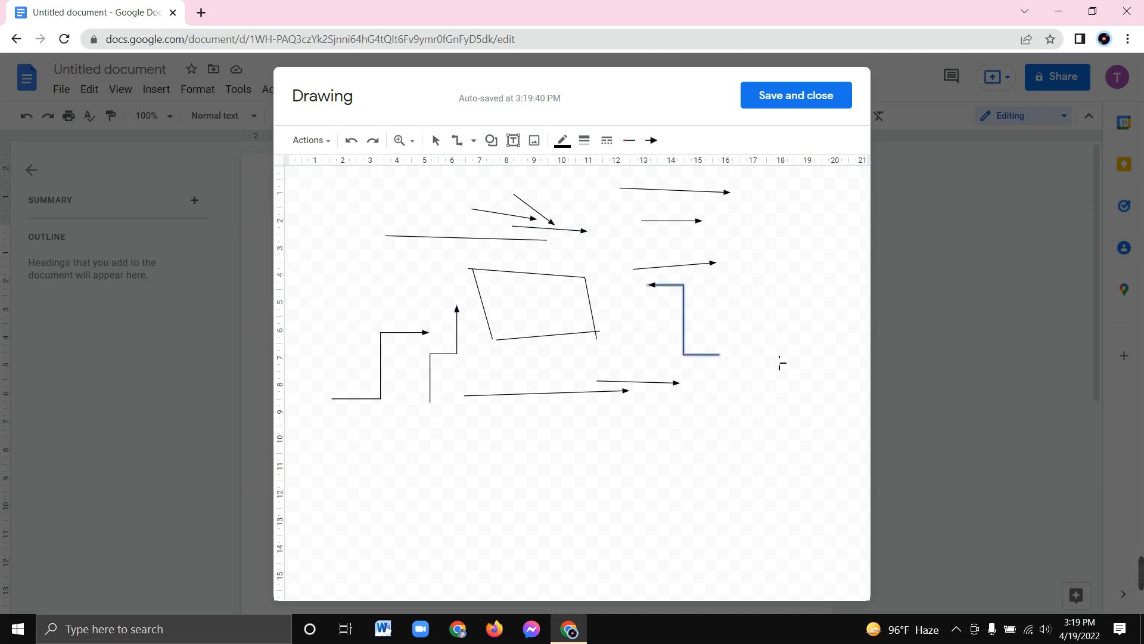
mouse_move(769, 355)
mouse_down()
mouse_move(766, 243)
mouse_move(805, 418)
mouse_up()
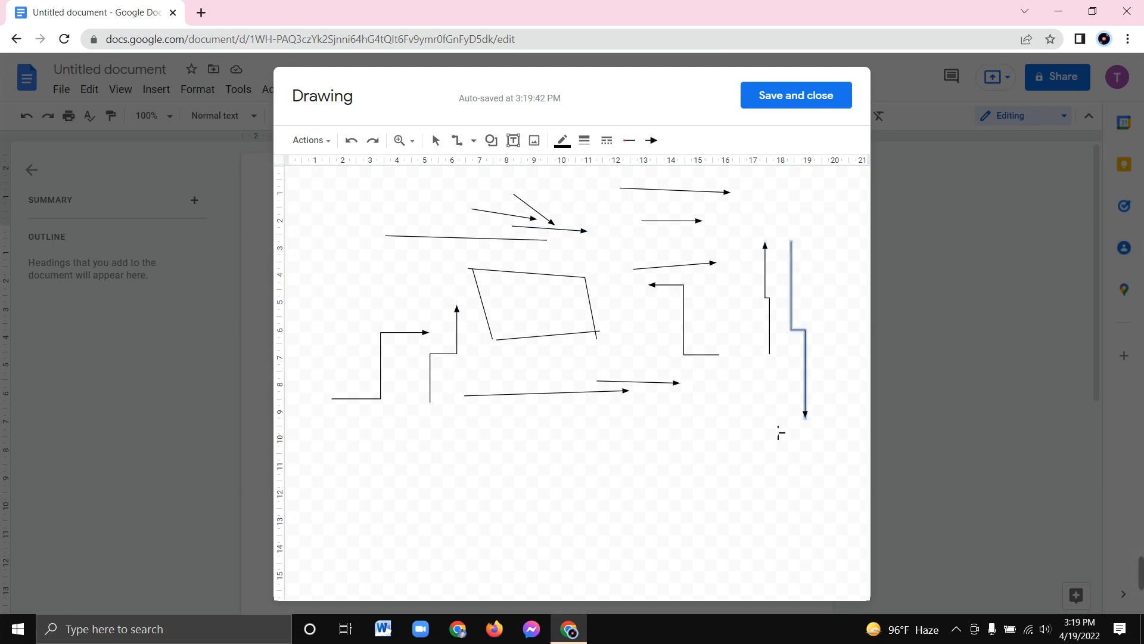
drag(577, 479, 772, 400)
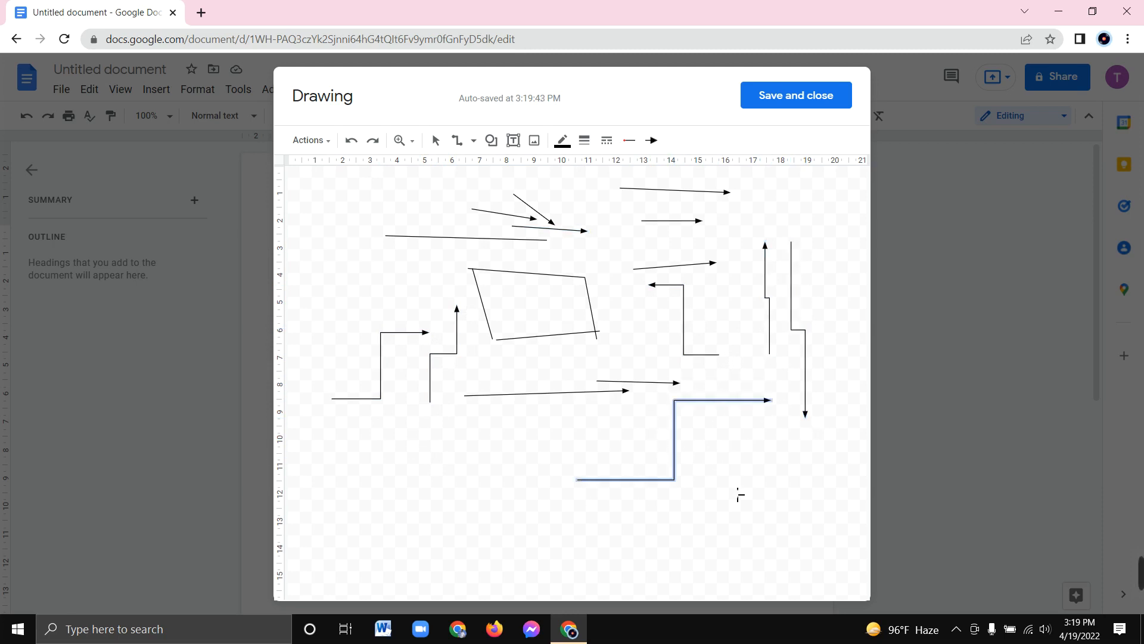
mouse_move(486, 420)
mouse_down()
mouse_move(511, 528)
mouse_move(695, 569)
mouse_up()
mouse_move(399, 468)
mouse_down()
mouse_move(450, 563)
mouse_move(718, 554)
mouse_move(723, 512)
mouse_up()
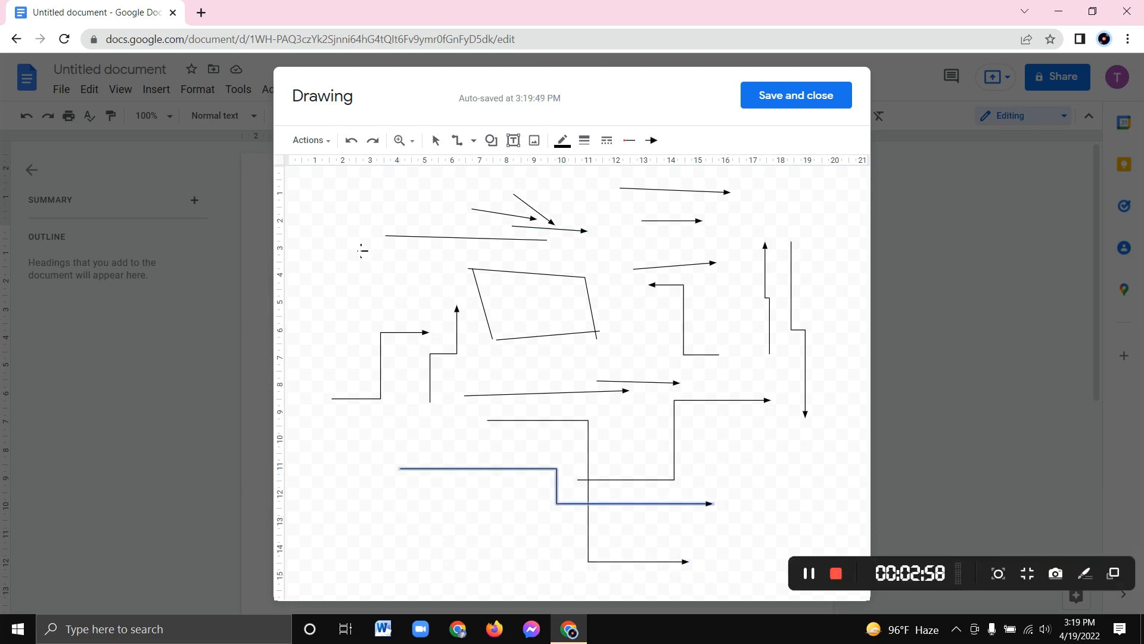
- Draw three more elbow connectors: one across the straight line above the quadrilateral and two on the quadrilateral's left side
drag(336, 232, 577, 261)
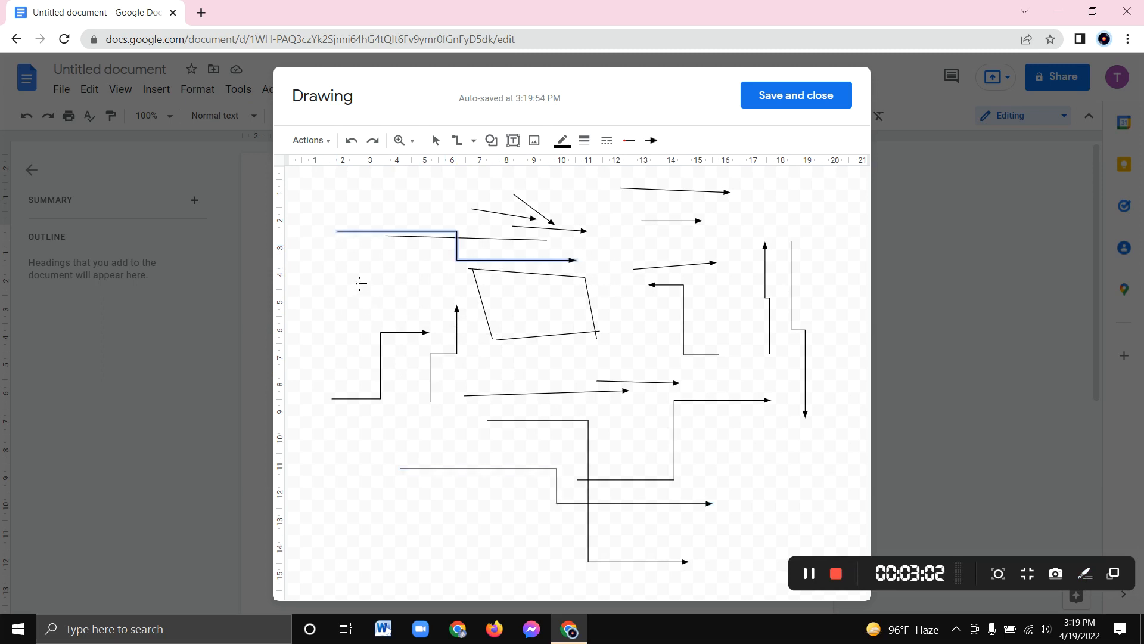
mouse_move(352, 275)
mouse_down()
mouse_move(305, 322)
mouse_move(301, 396)
mouse_up()
mouse_move(463, 271)
mouse_down()
mouse_move(405, 267)
mouse_move(389, 329)
mouse_up()
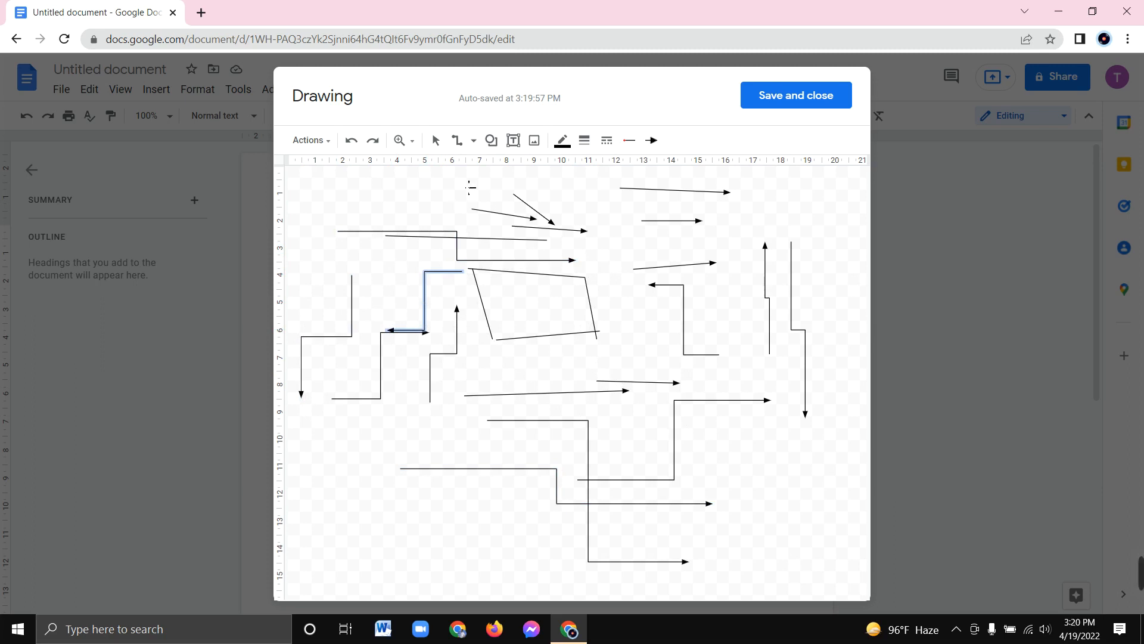
- Draw twelve curved connectors of varied sizes and directions spread around and between the existing lines, arrows and elbow connectors
click(474, 142)
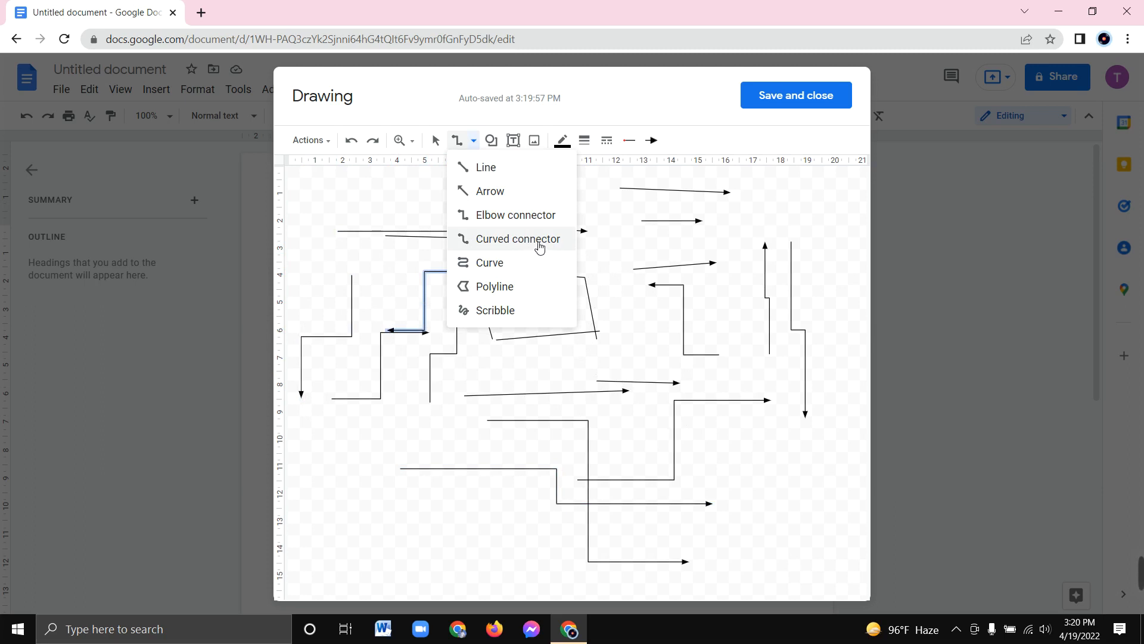
click(531, 245)
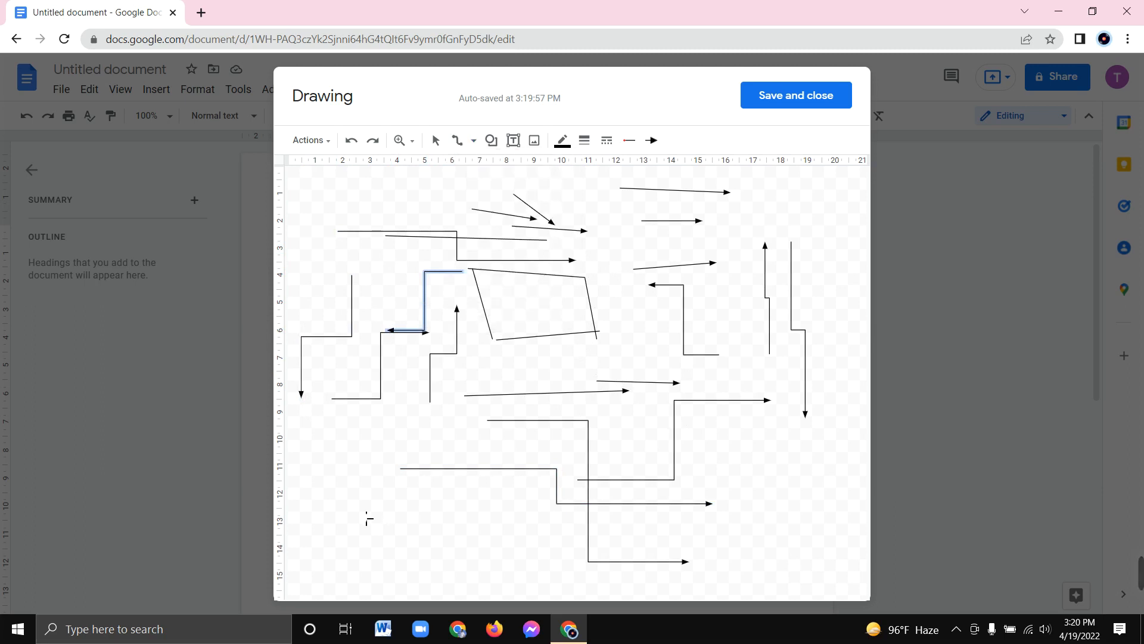
drag(322, 498, 428, 433)
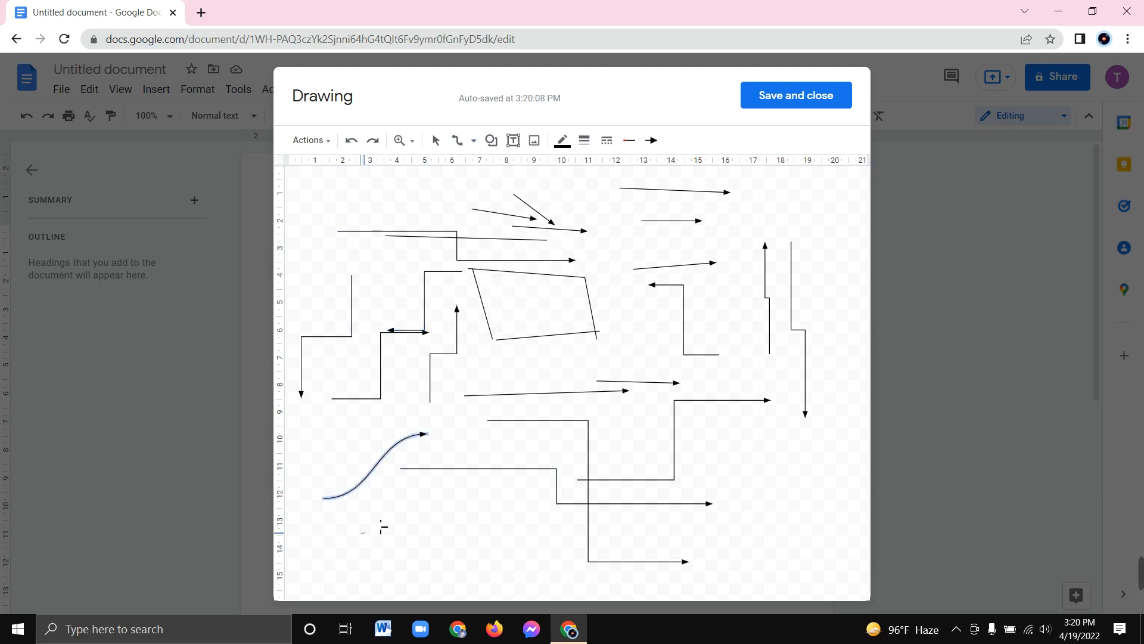
mouse_move(360, 533)
mouse_down()
mouse_move(507, 550)
mouse_move(506, 511)
mouse_up()
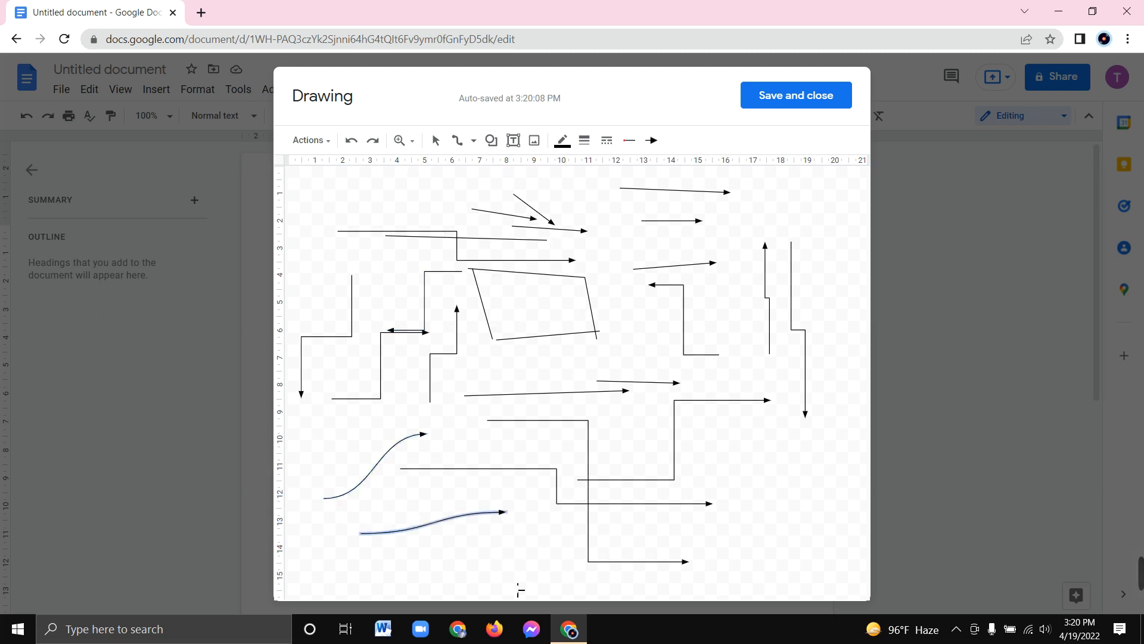
mouse_move(508, 581)
mouse_down()
mouse_move(655, 537)
mouse_move(647, 530)
mouse_up()
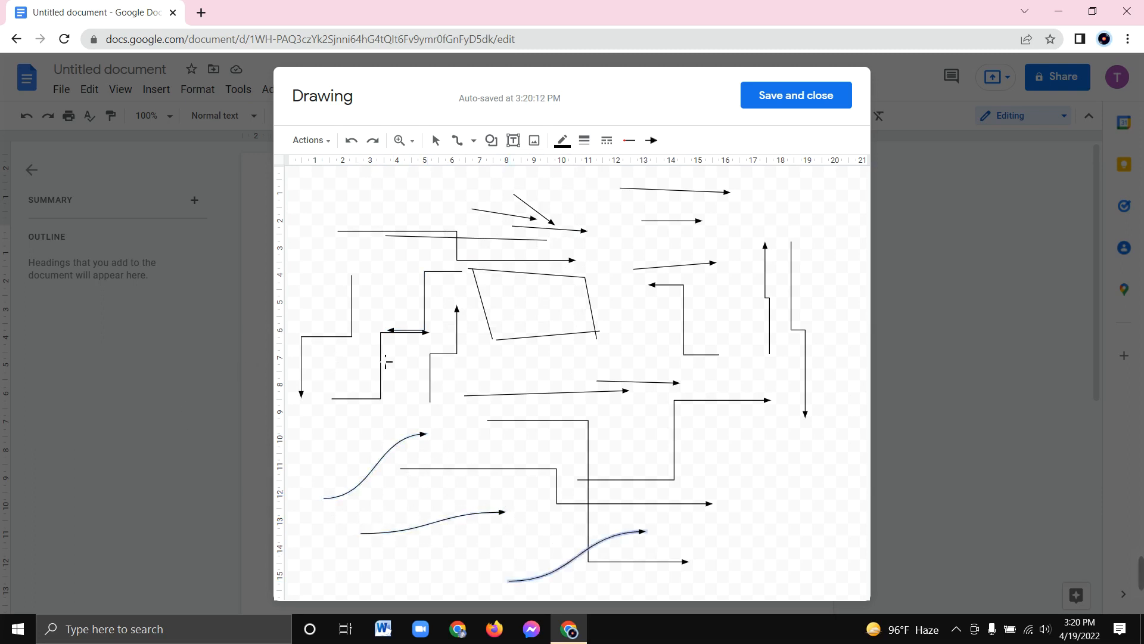
drag(475, 365, 485, 246)
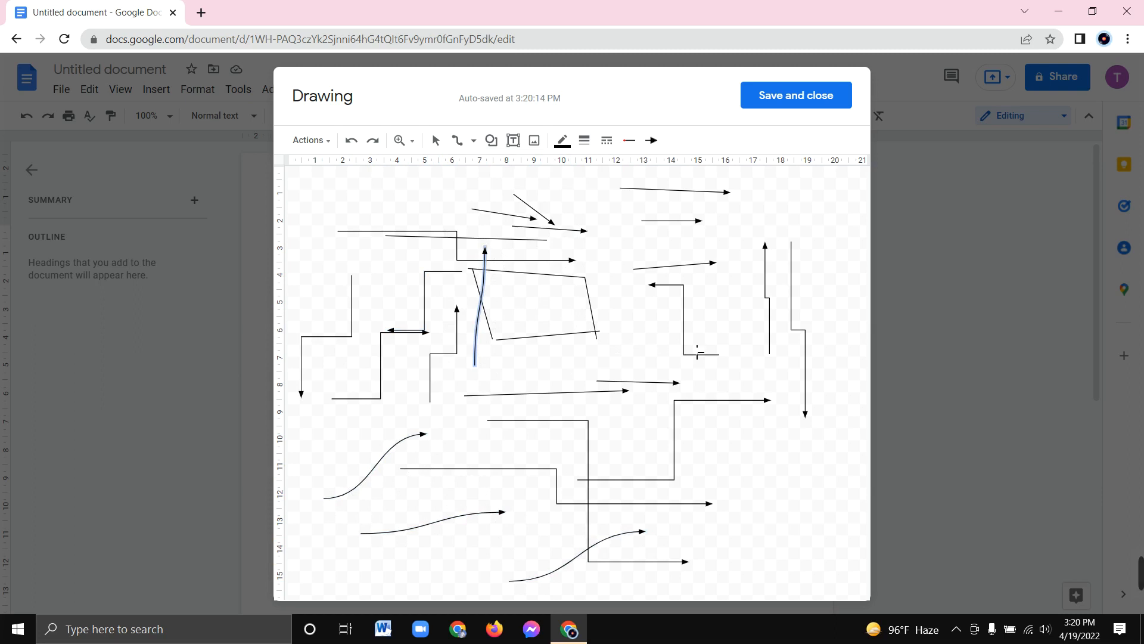
drag(761, 516, 698, 392)
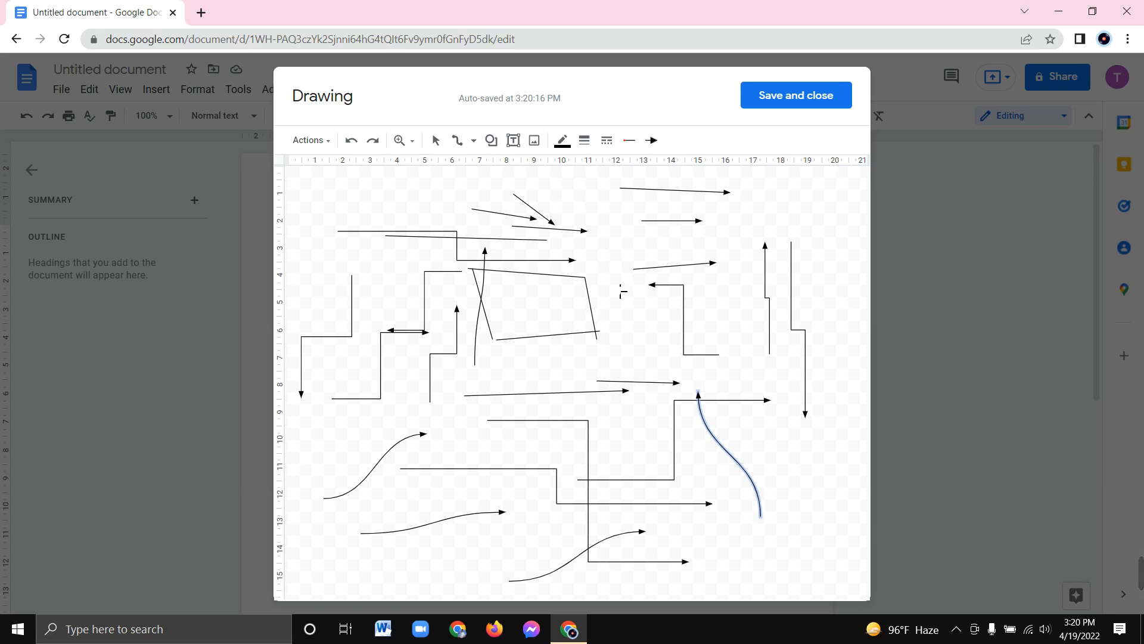
double_click(627, 306)
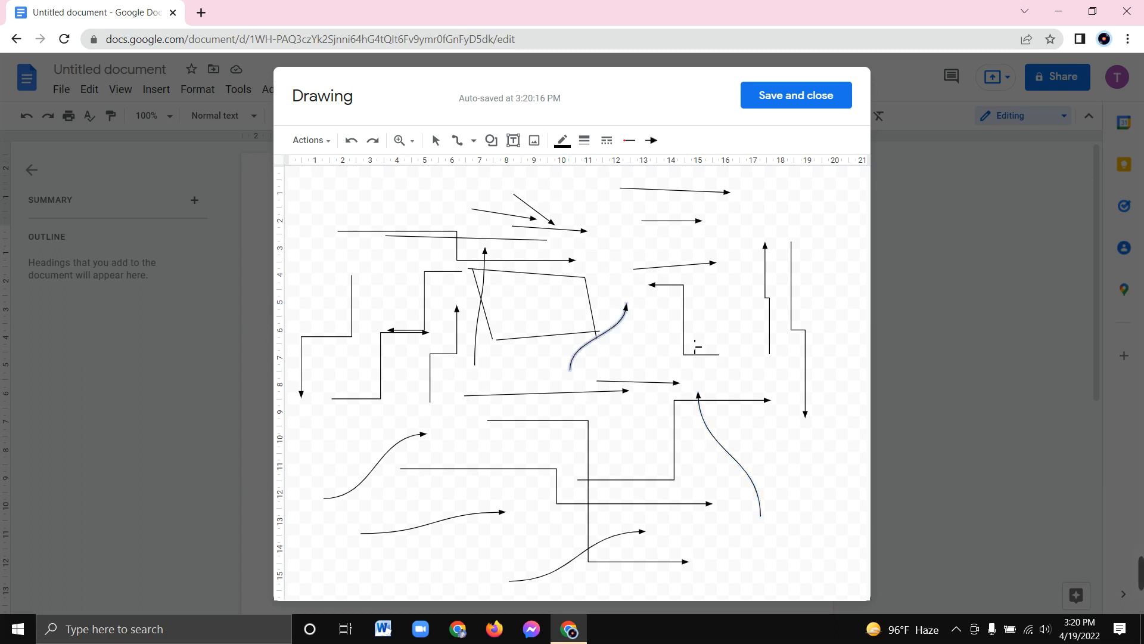
click(635, 355)
double_click(660, 257)
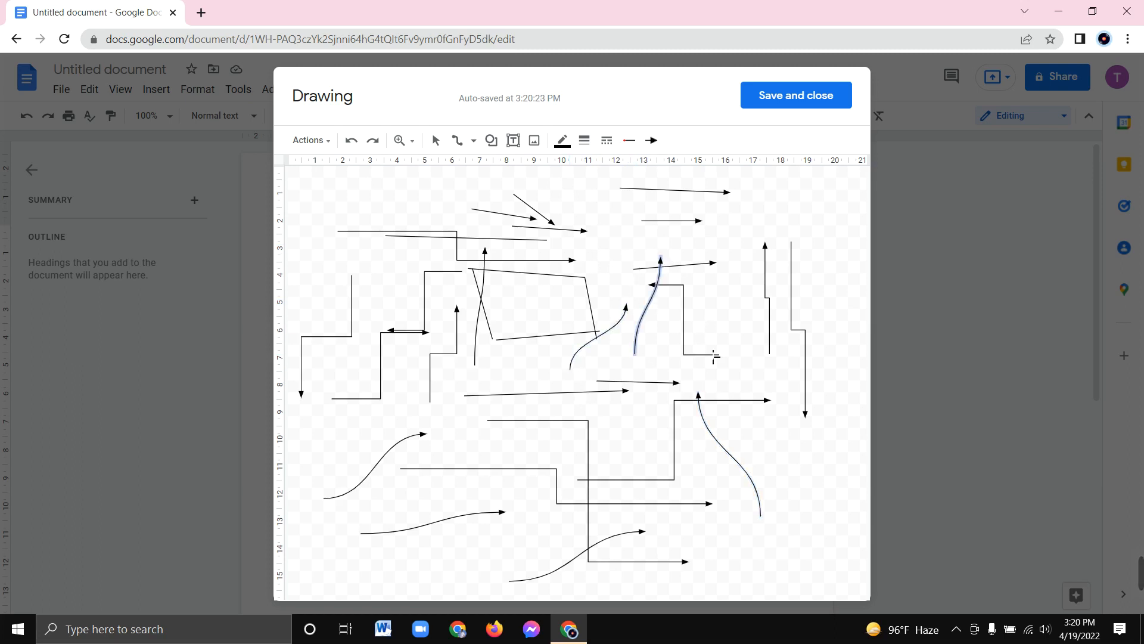
click(730, 337)
double_click(744, 267)
click(769, 384)
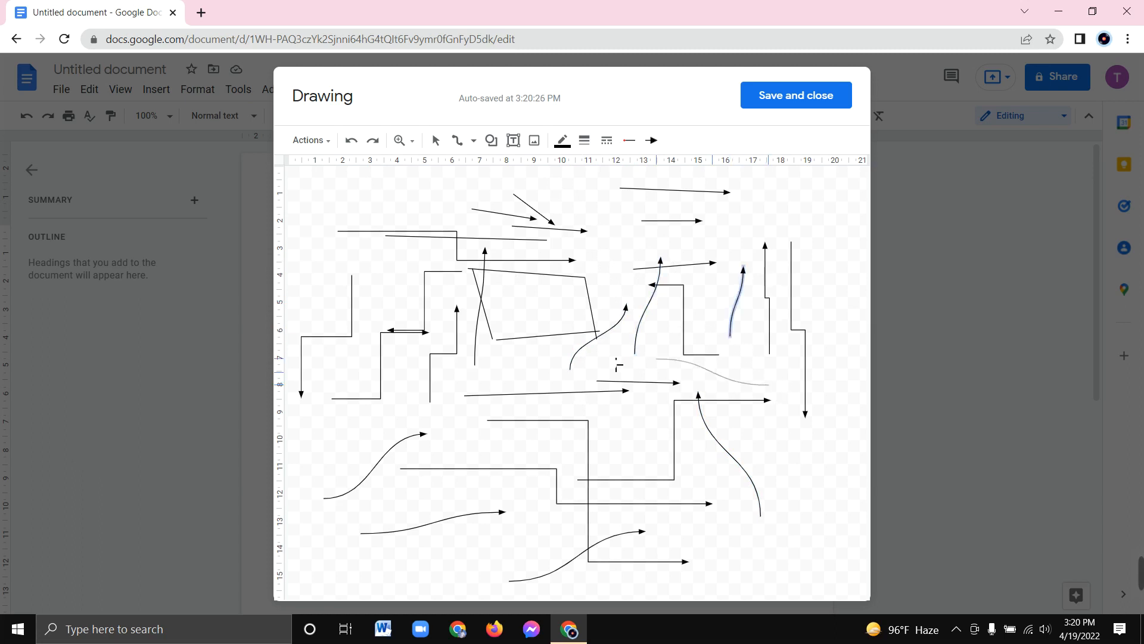
double_click(604, 354)
click(719, 575)
double_click(792, 563)
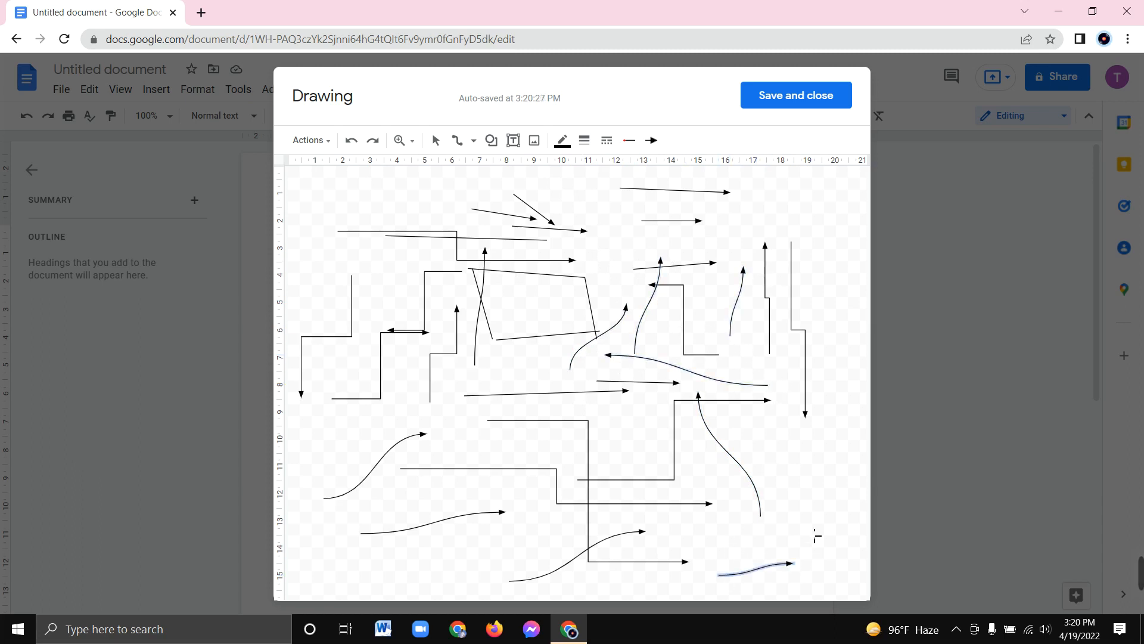
click(796, 513)
double_click(842, 447)
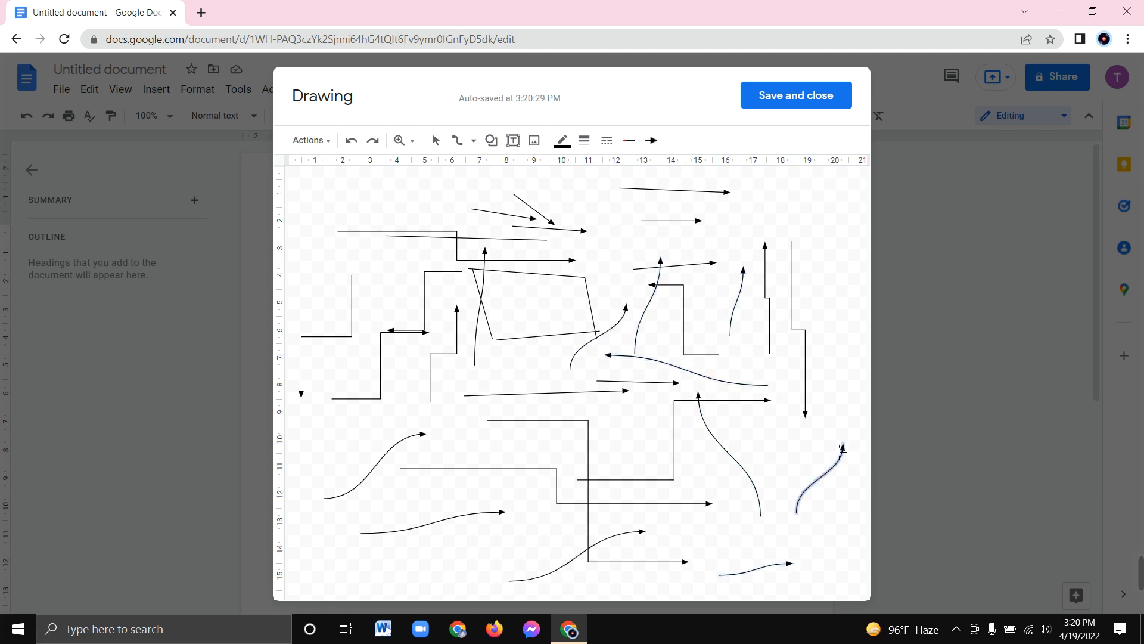
click(322, 200)
double_click(413, 212)
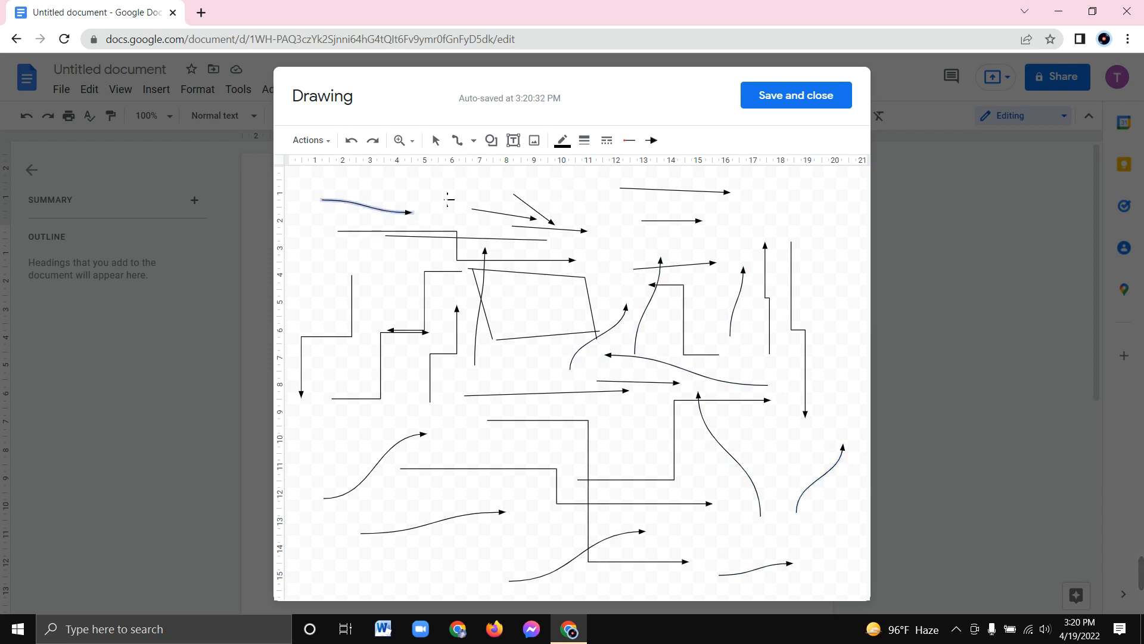
- Select all the lines, arrows and connectors on the canvas and delete them
click(437, 142)
click(480, 204)
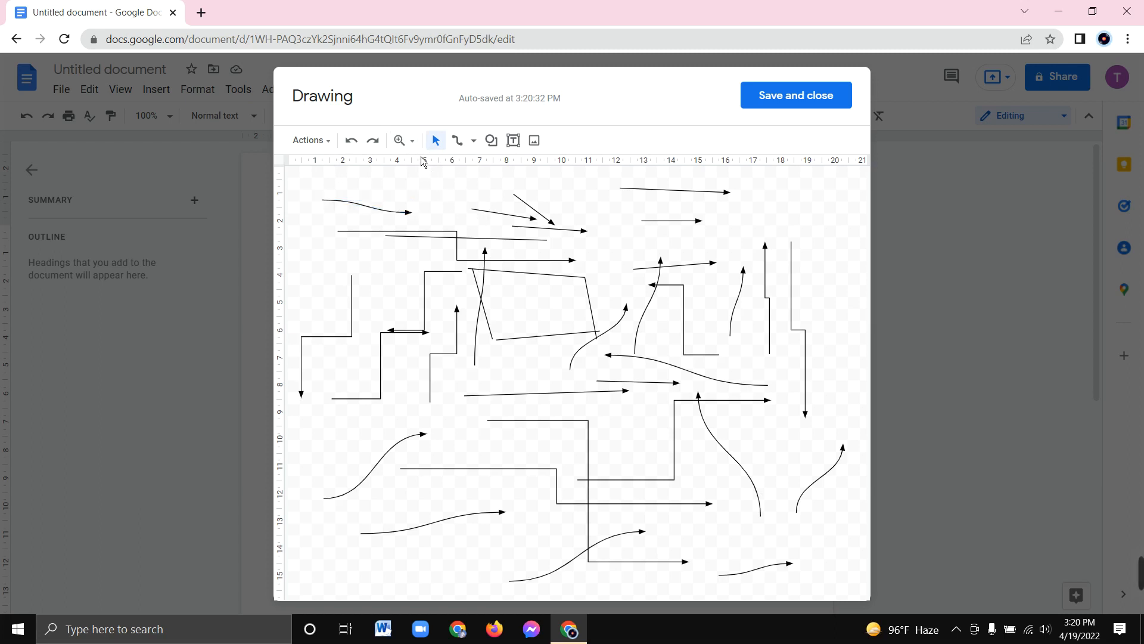
click(406, 141)
click(366, 276)
mouse_move(312, 178)
mouse_down()
mouse_move(743, 528)
mouse_move(817, 620)
mouse_move(842, 573)
mouse_up()
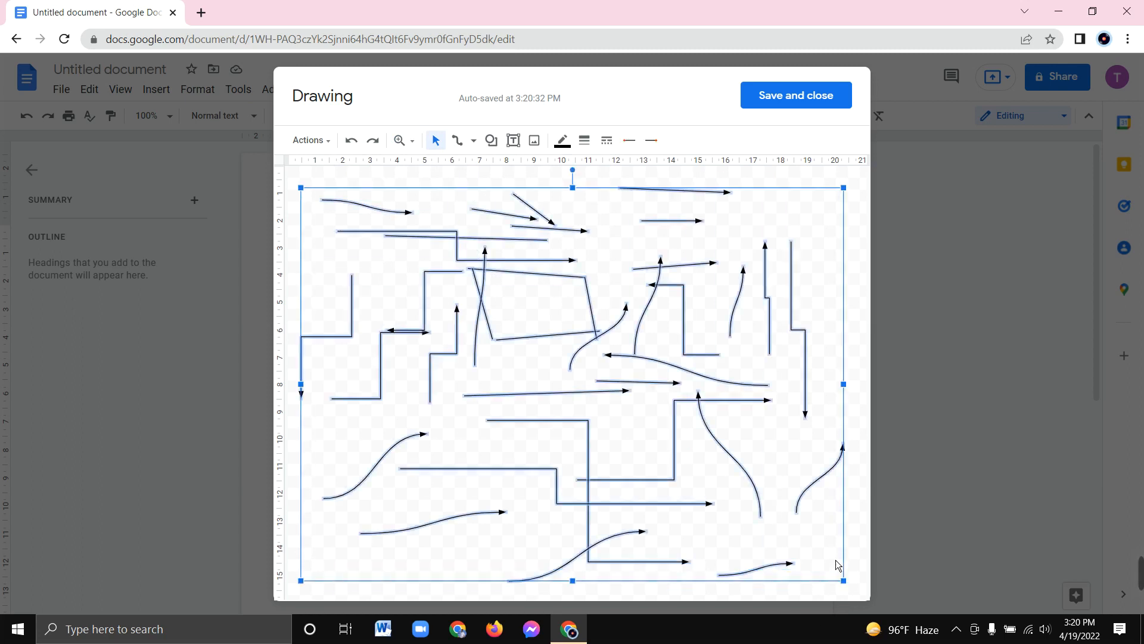
key(Delete)
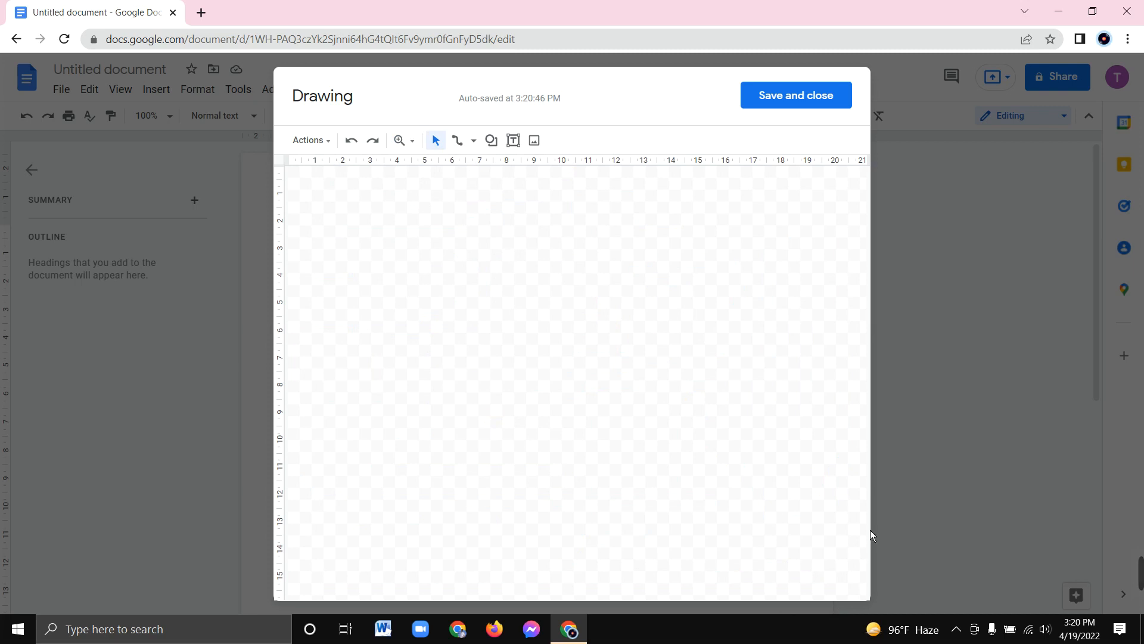
- Try to draw one long winding curve zigzagging from the canvas's upper left down past its middle with the Curve tool
click(474, 141)
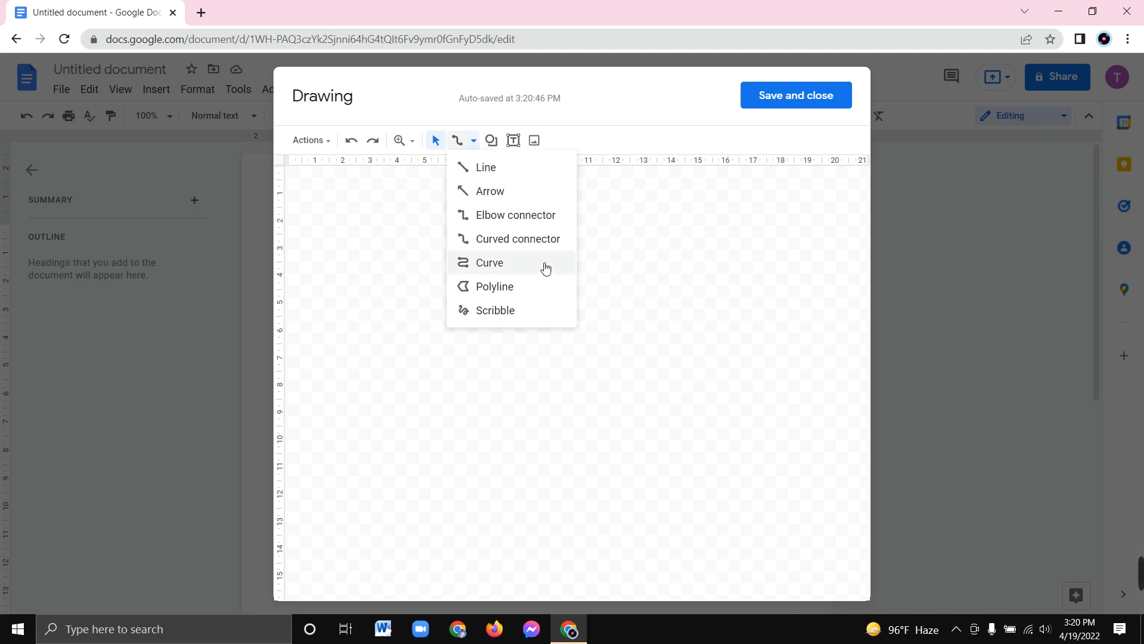
click(490, 266)
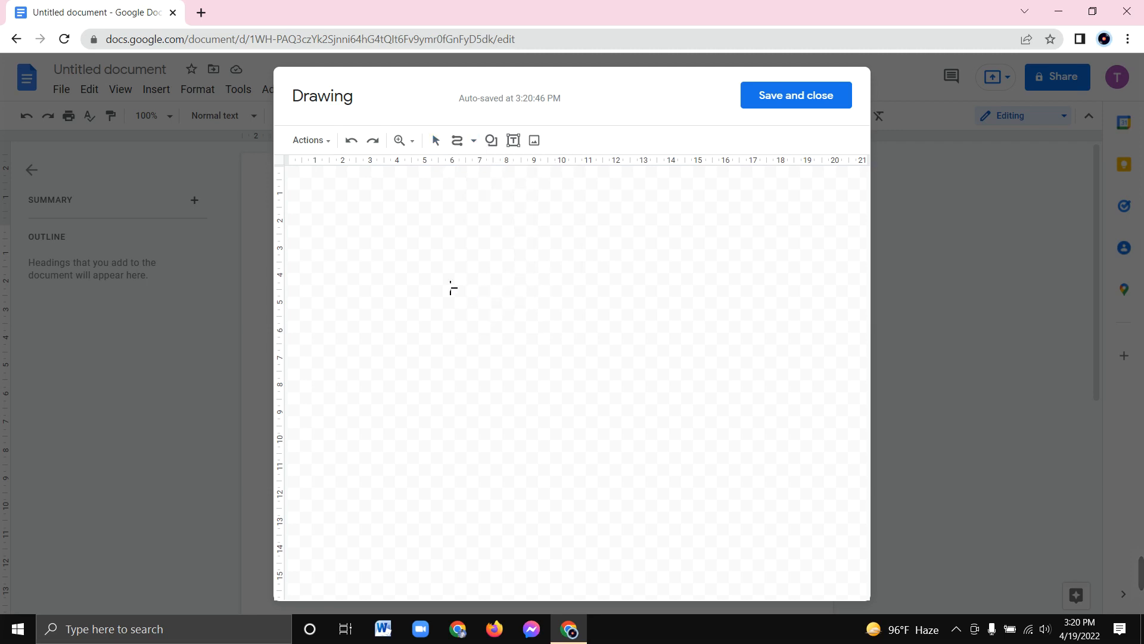
click(337, 243)
click(460, 221)
click(386, 267)
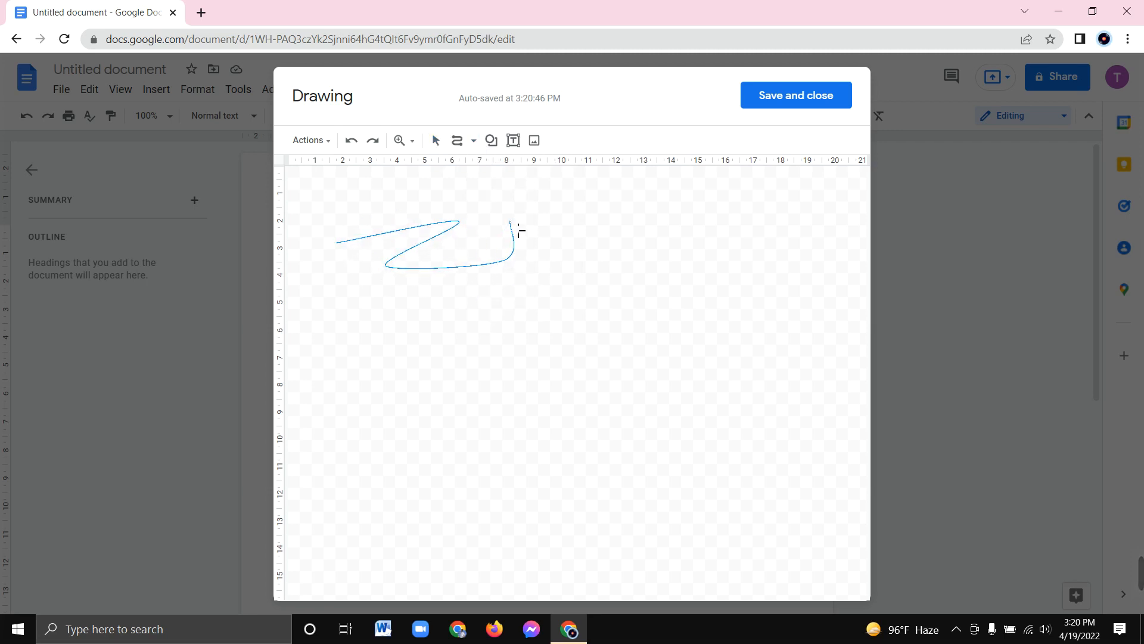
click(511, 221)
click(529, 289)
click(430, 290)
click(476, 334)
click(596, 296)
click(489, 370)
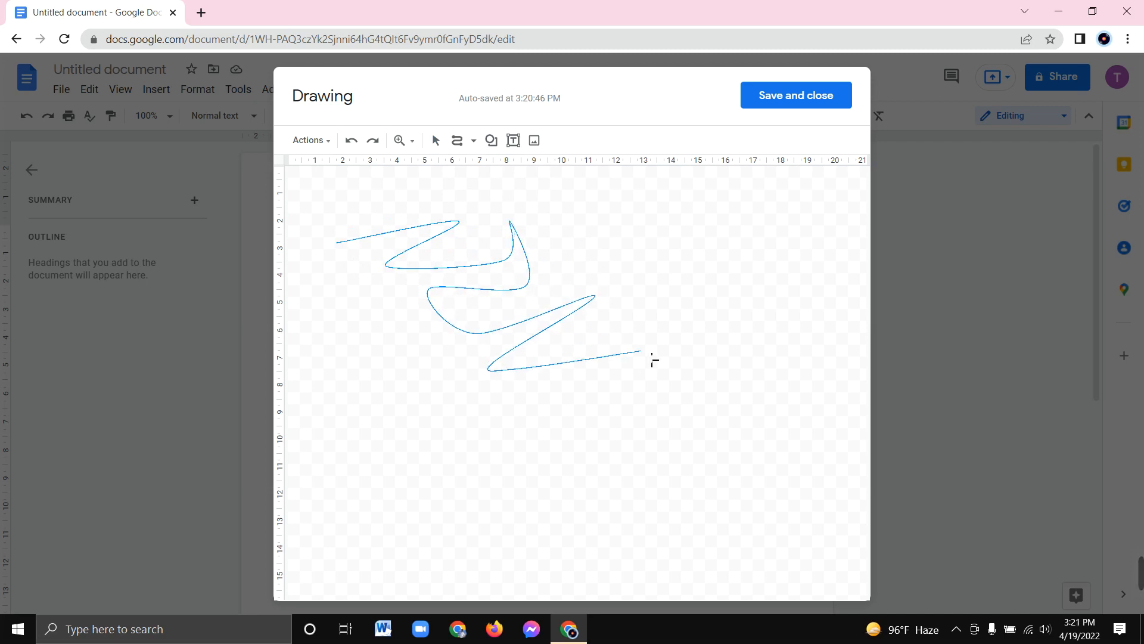
click(642, 351)
click(523, 419)
click(680, 423)
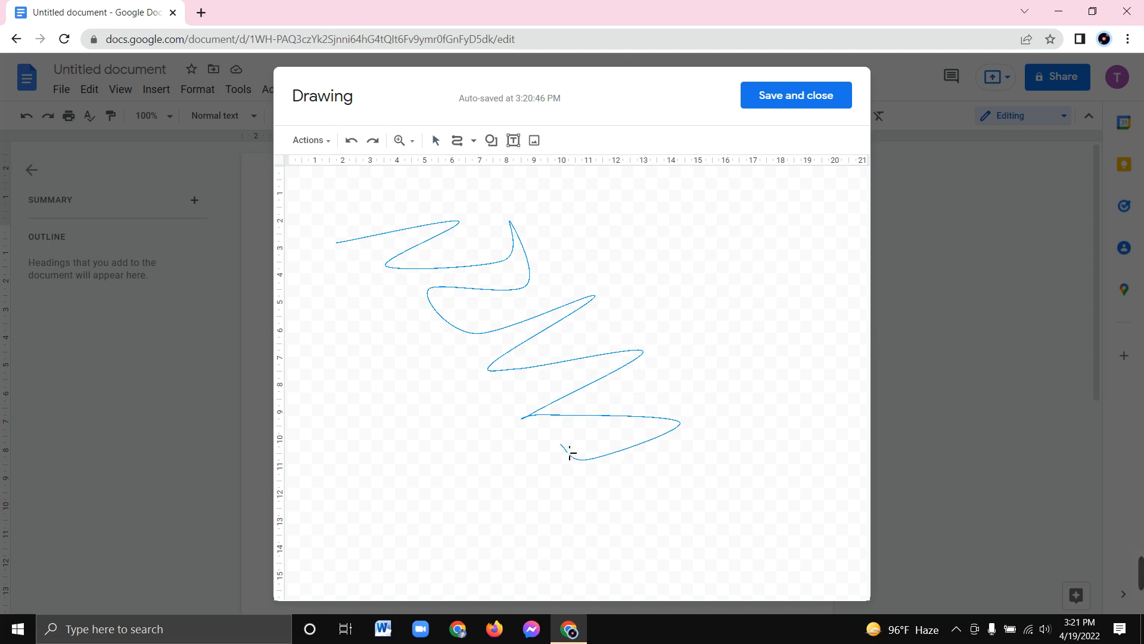
key(Escape)
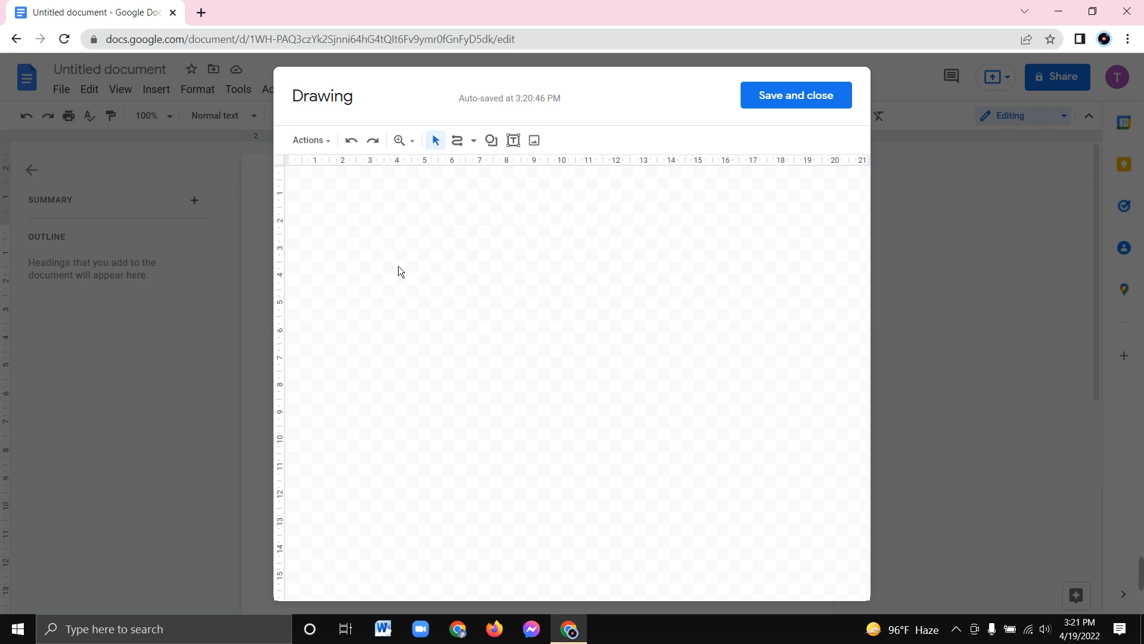
- Draw two short strokes forming a peak in the canvas's upper-left area with the Curve tool, then deselect them
click(473, 141)
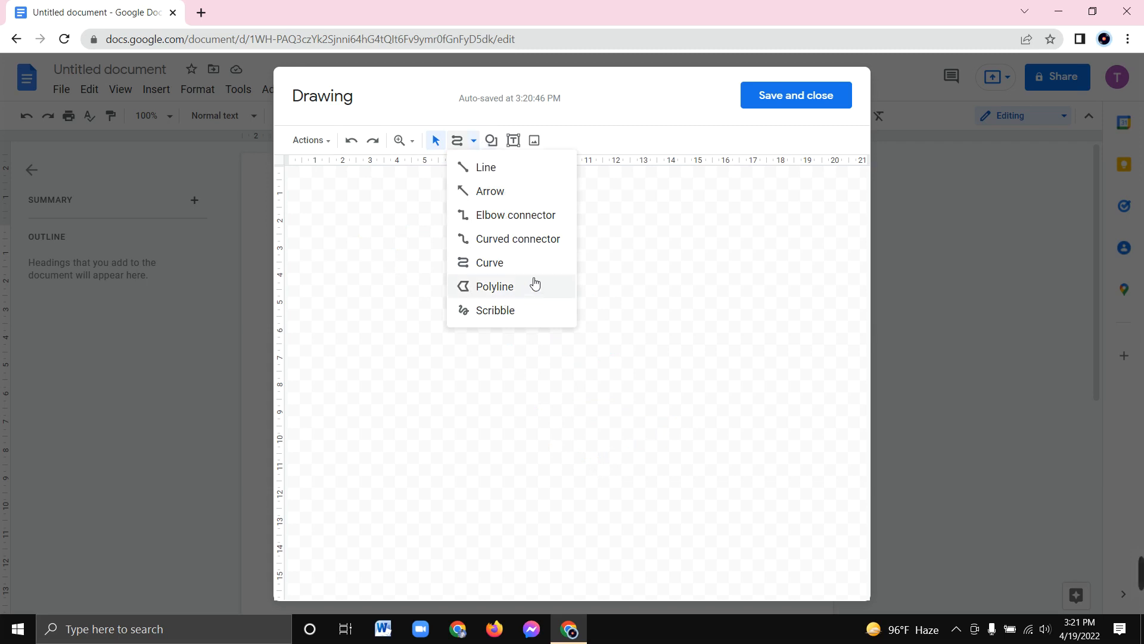
click(517, 264)
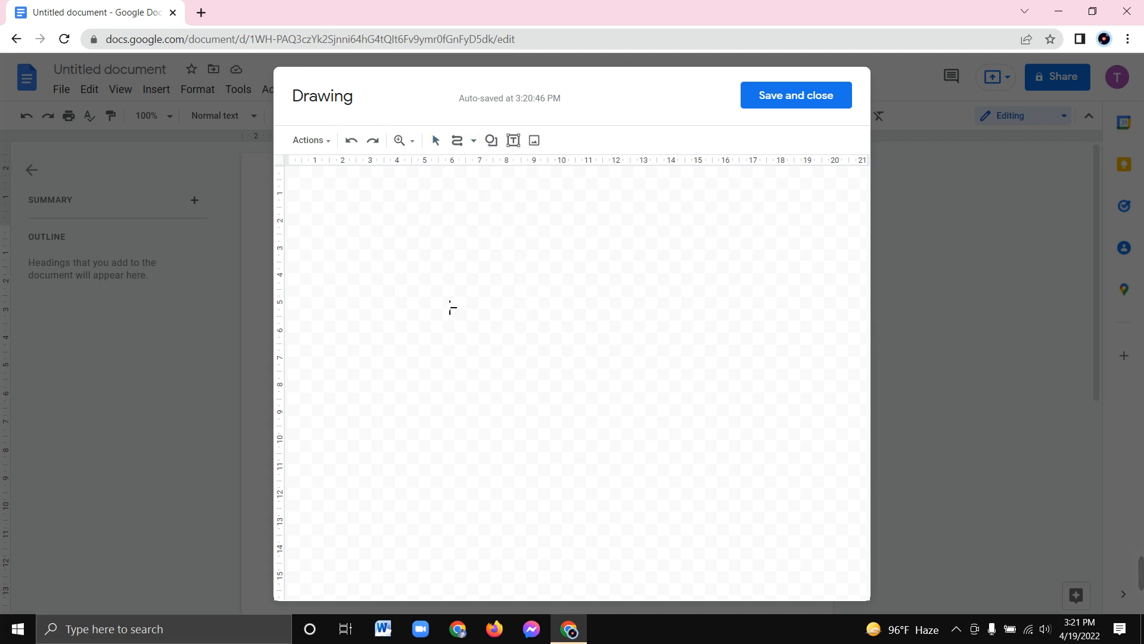
click(321, 257)
key(Escape)
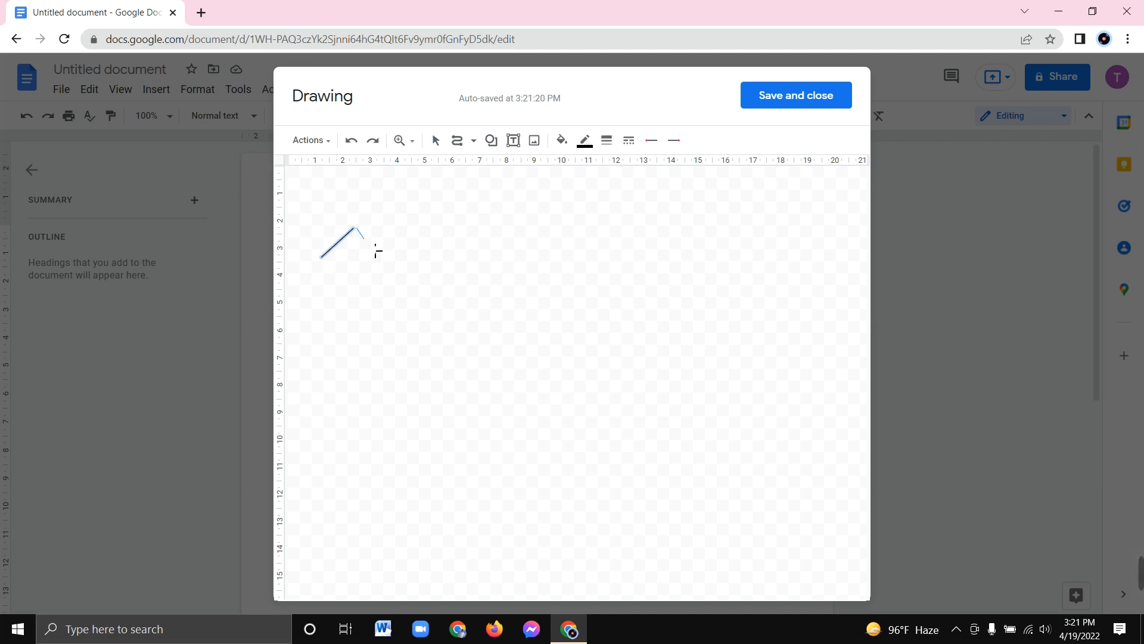
drag(375, 250, 384, 271)
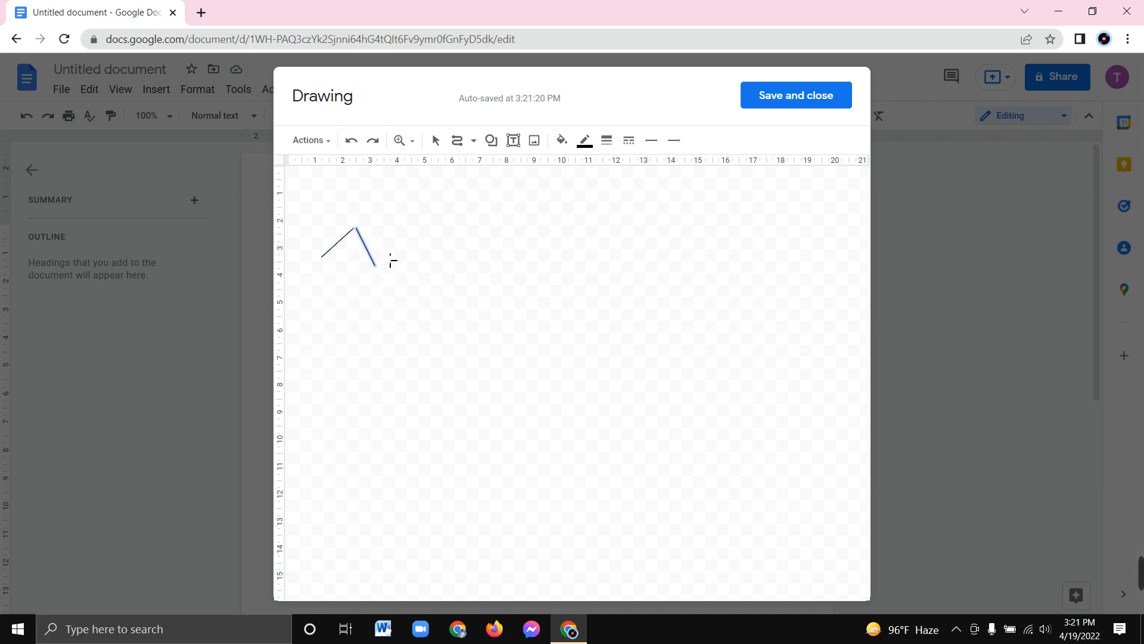
click(474, 141)
key(Escape)
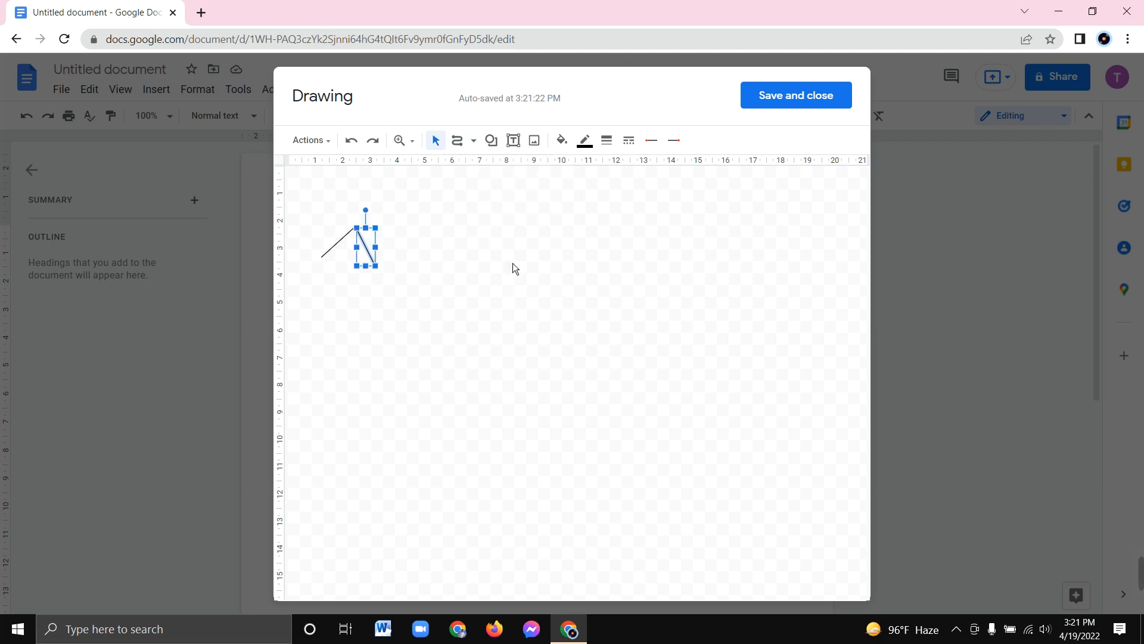
click(410, 258)
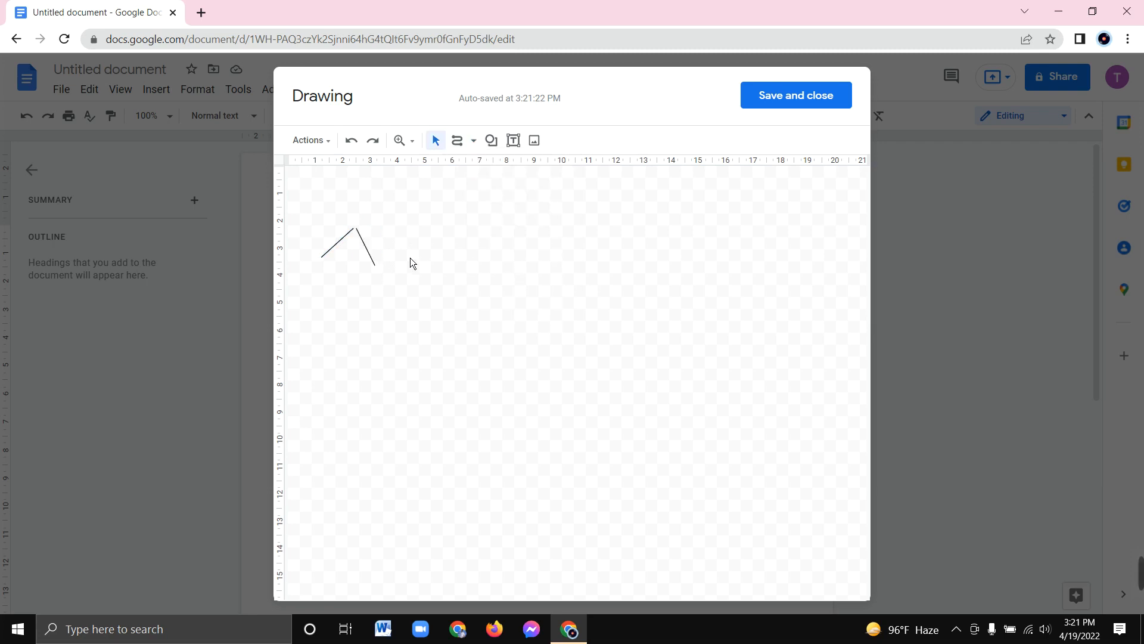
- Draw a rising diagonal stroke and a shorter falling stroke beside the peak with the Curve tool, and return to selecting
click(479, 147)
click(444, 148)
click(473, 141)
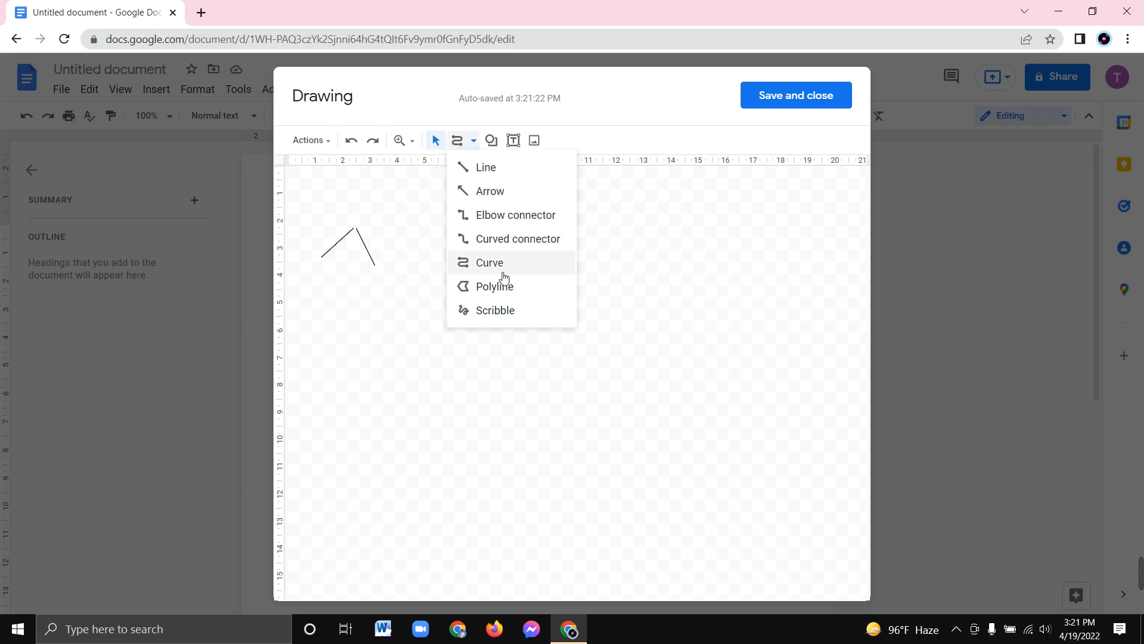
click(485, 262)
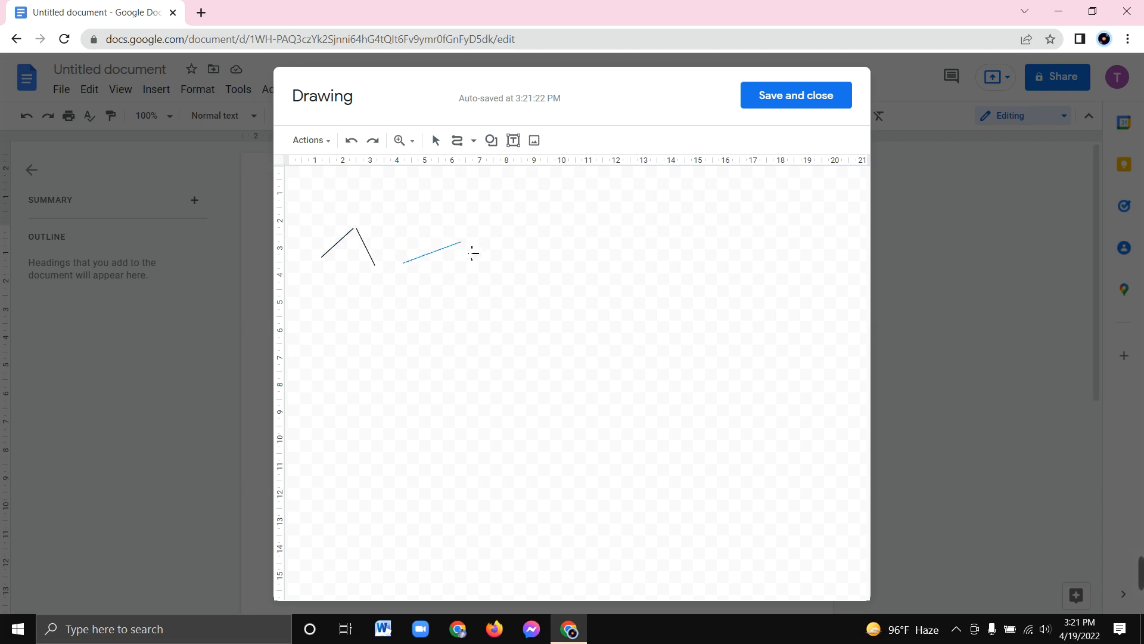
double_click(446, 224)
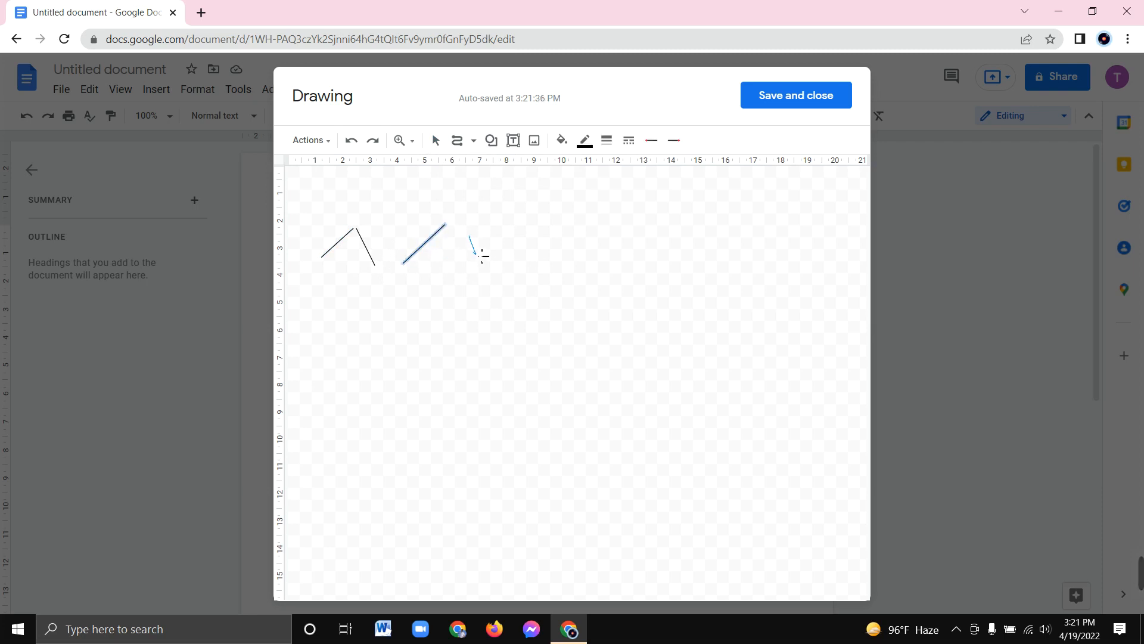
double_click(477, 255)
click(473, 140)
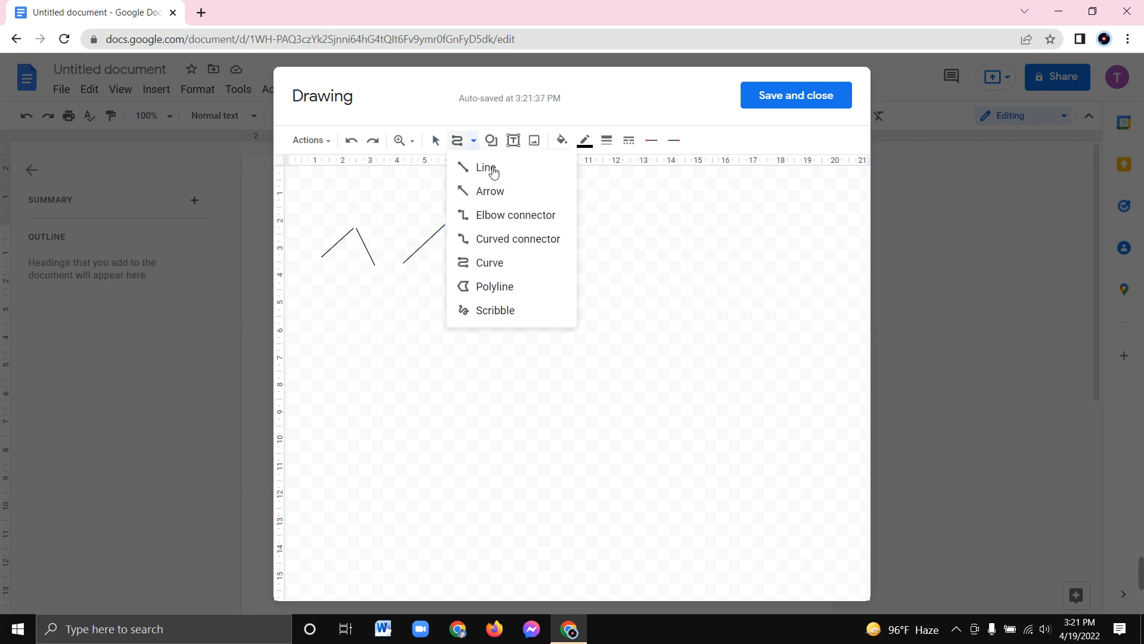
click(503, 264)
key(Escape)
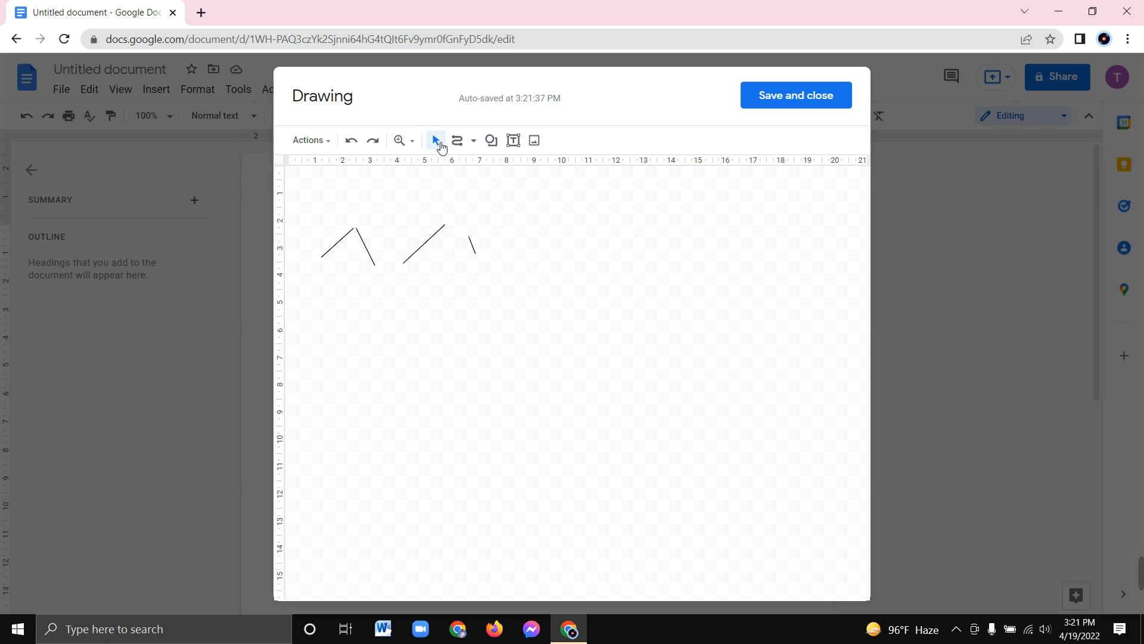
- Select all the strokes on the canvas, delete them, and save and close the empty drawing
click(414, 141)
click(414, 142)
mouse_move(510, 248)
mouse_down()
mouse_move(270, 187)
mouse_move(314, 294)
mouse_move(330, 213)
mouse_up()
key(Delete)
click(846, 97)
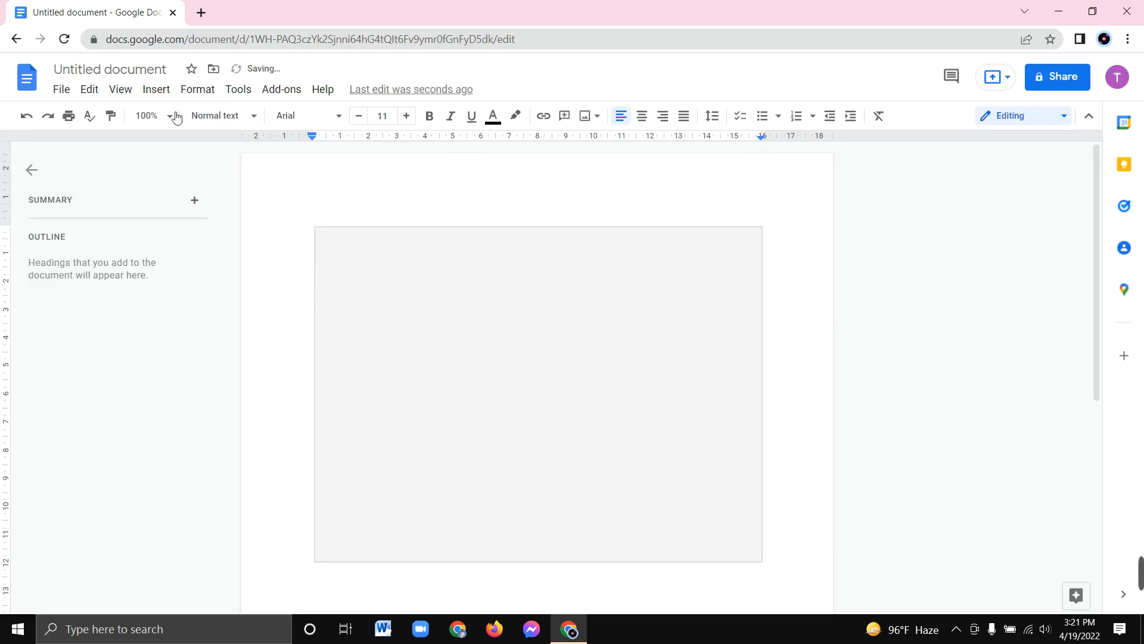
- Insert a new blank drawing in the document
click(166, 97)
mouse_move(204, 161)
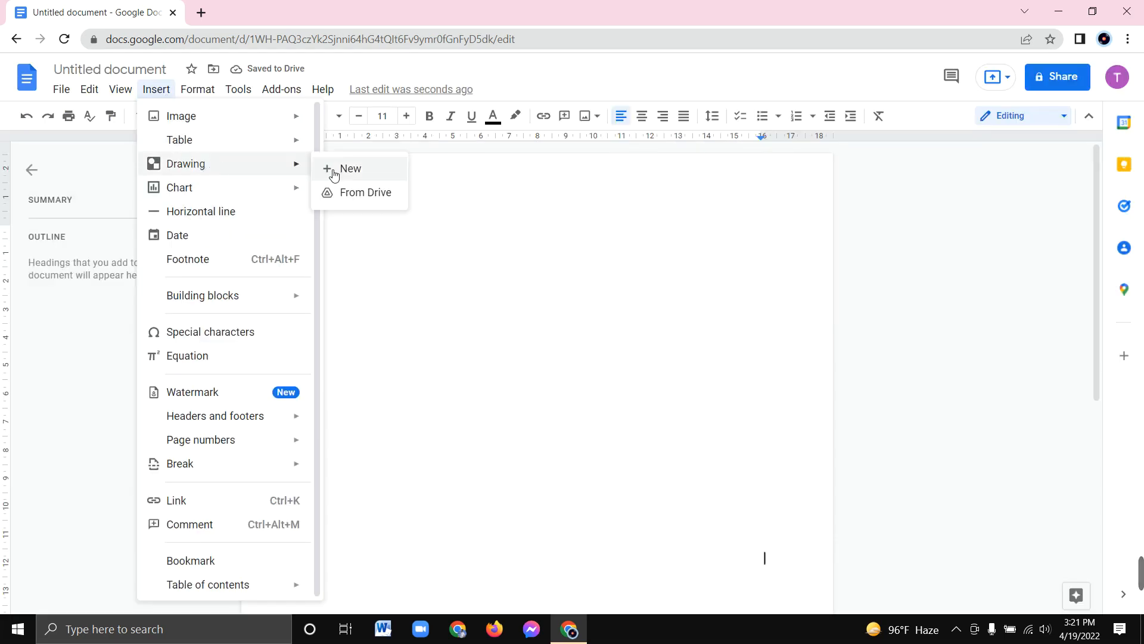
click(344, 169)
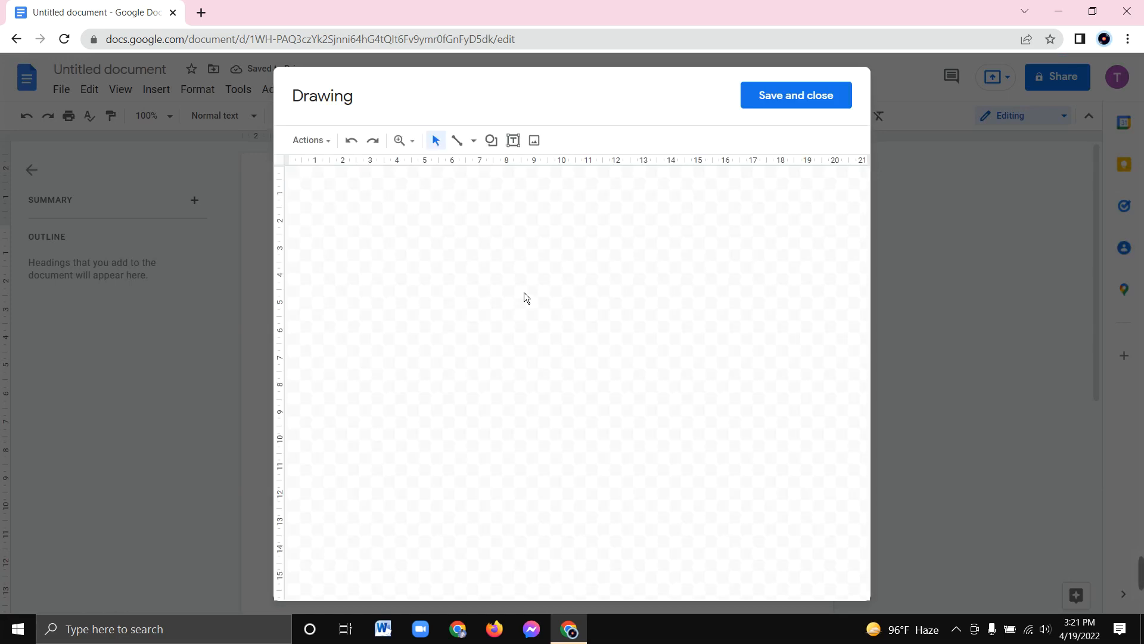
- Draw a rising stroke joined to a shorter falling stroke as a peak in the canvas's upper-left area with the Curve tool
click(473, 140)
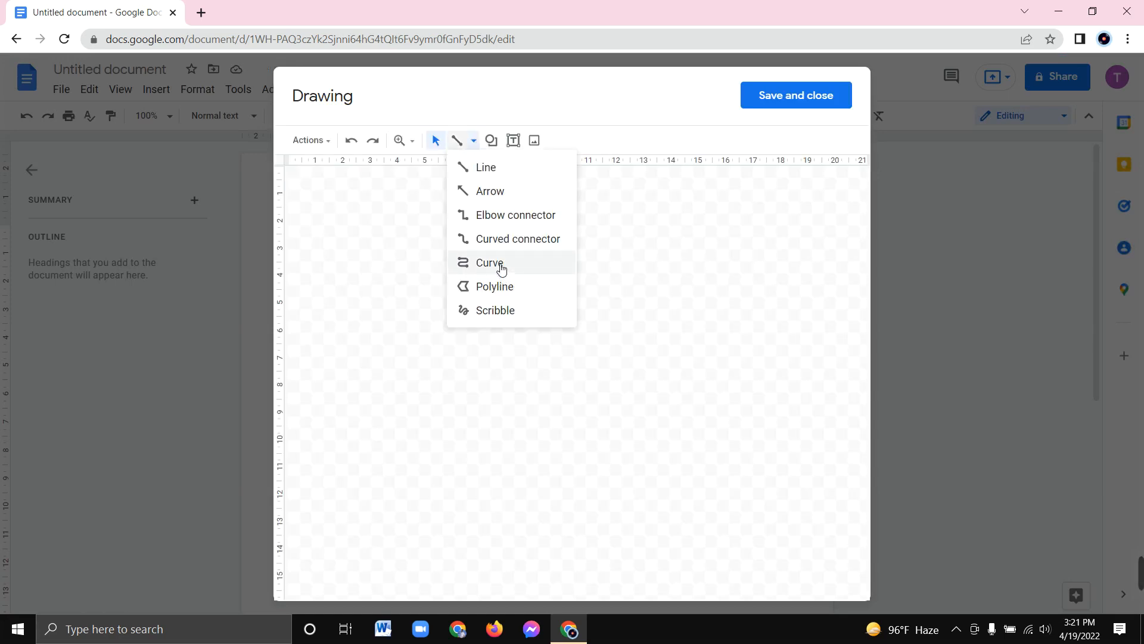
click(499, 264)
mouse_move(344, 251)
mouse_down()
mouse_move(394, 225)
mouse_move(434, 250)
mouse_move(428, 206)
mouse_up()
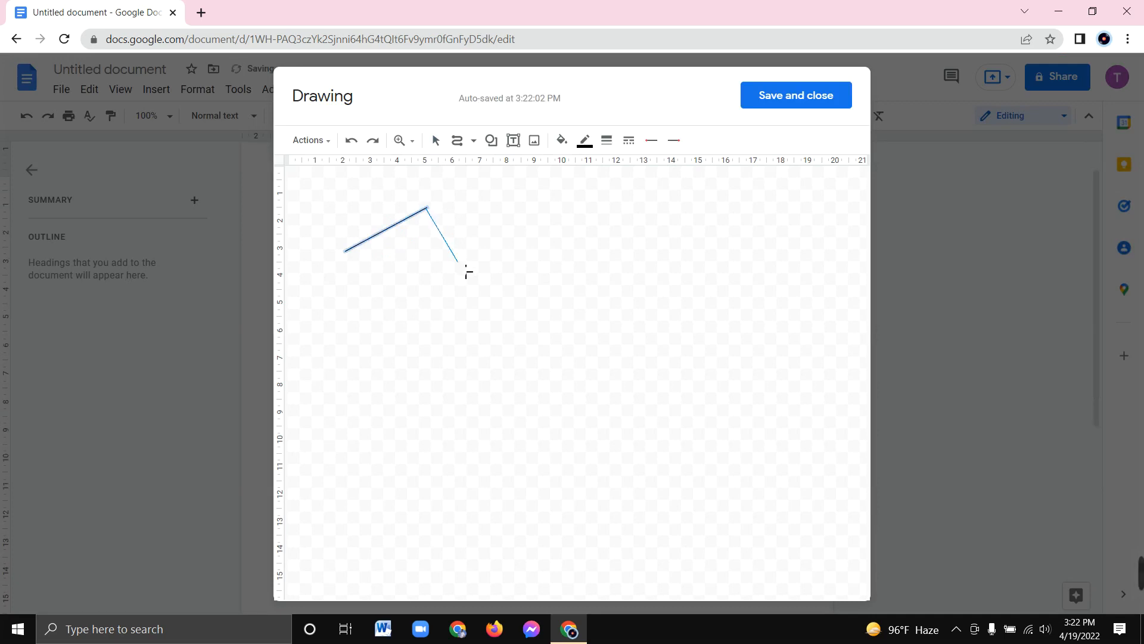
double_click(458, 263)
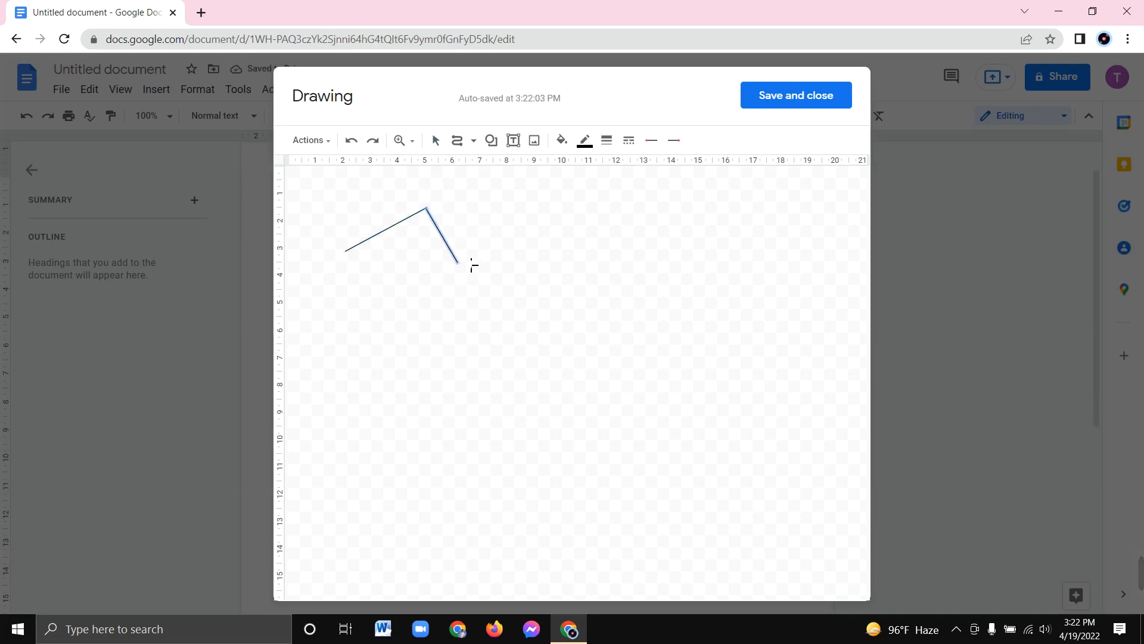
- Try to extend the peak with another rising stroke and a bending curve, and delete the added stroke
drag(460, 263, 607, 344)
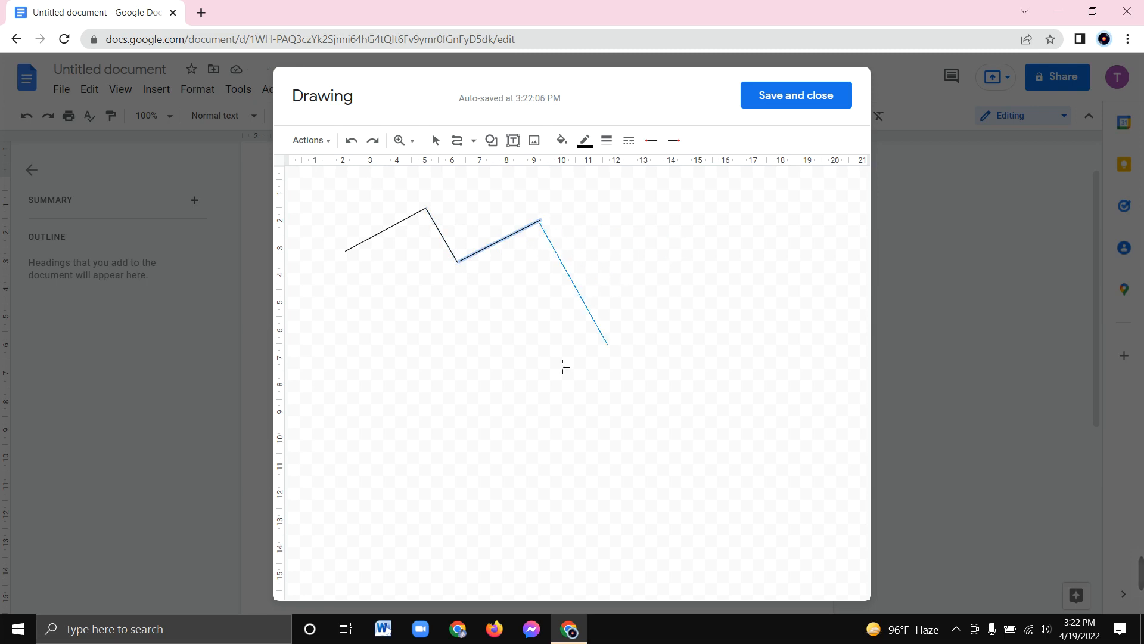
click(616, 228)
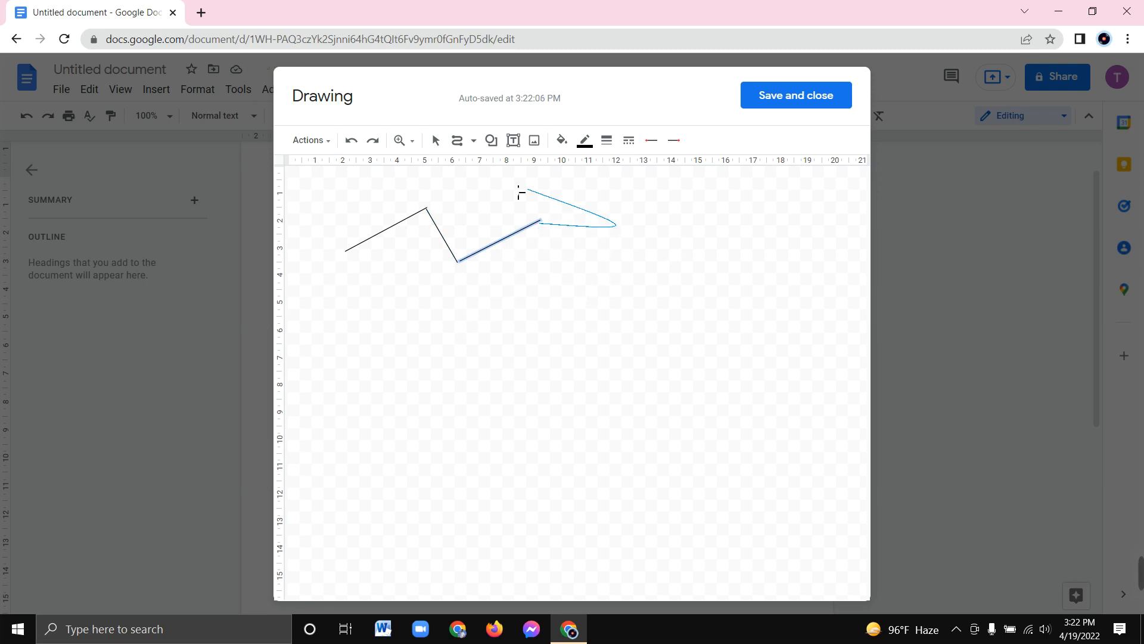
click(476, 143)
key(Escape)
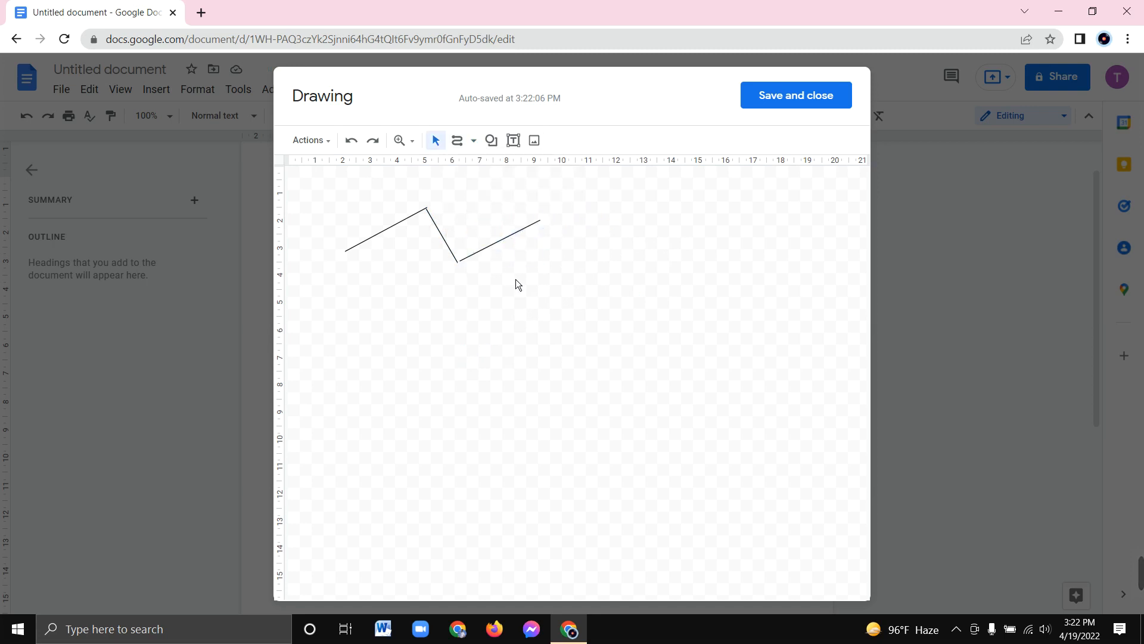
click(526, 237)
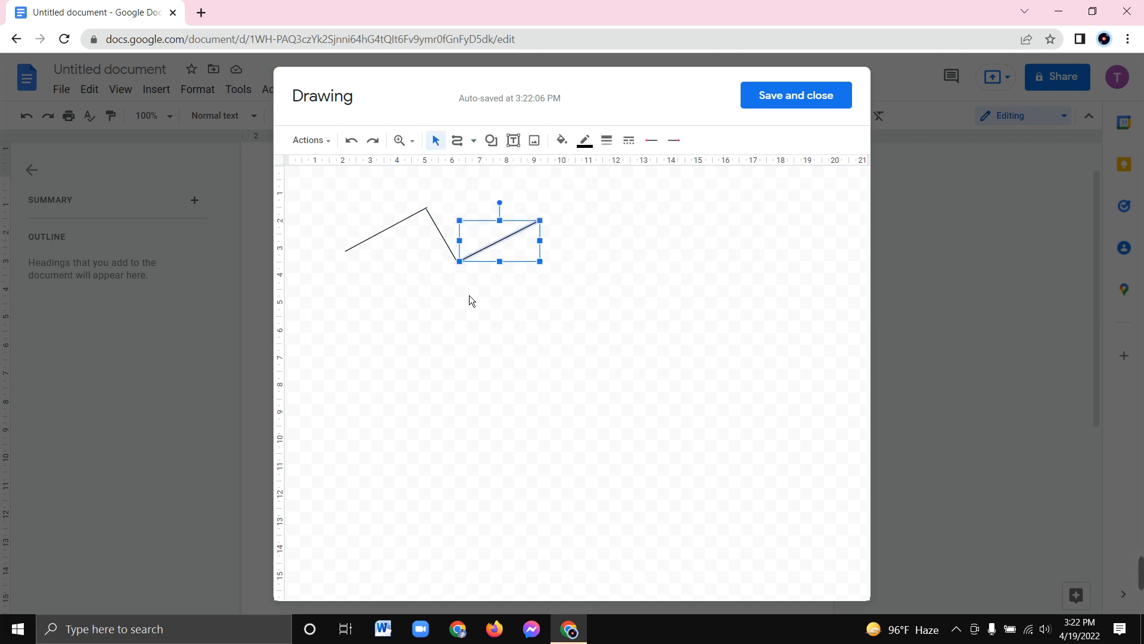
key(Delete)
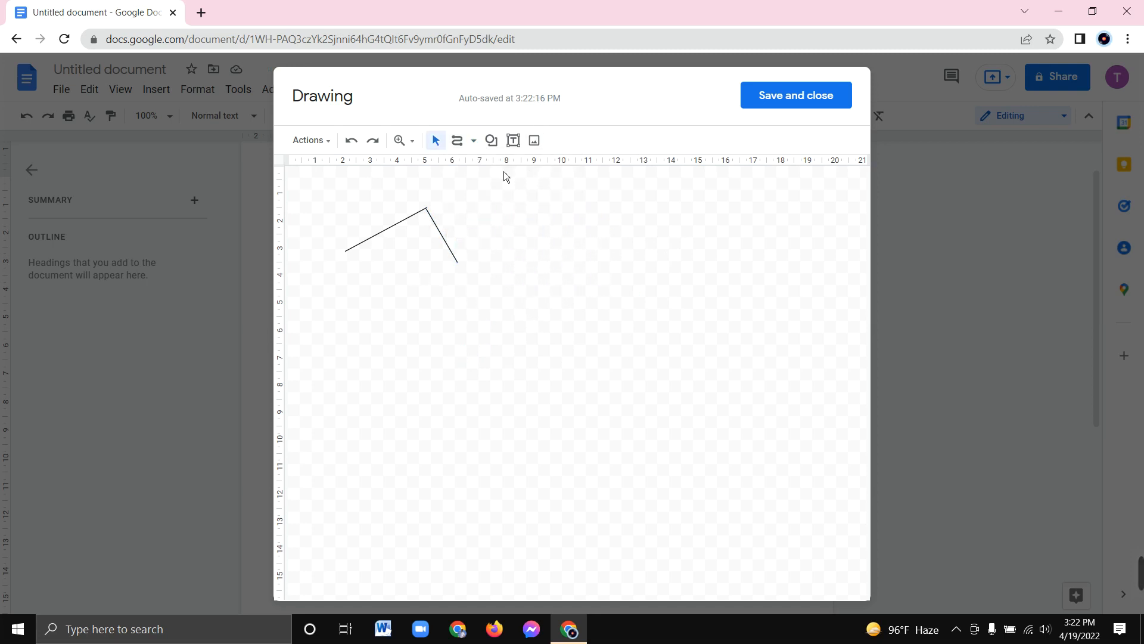
- Try to draw one long polyline of many straight, crossing segments over most of the canvas below and beside the peak
click(474, 141)
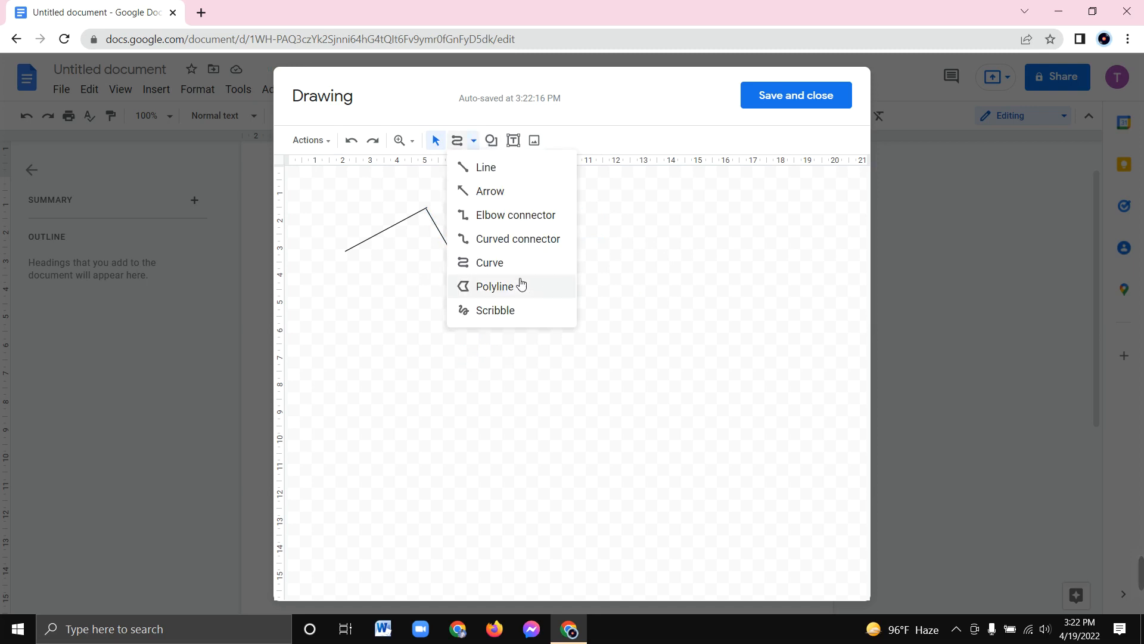
click(521, 286)
click(357, 336)
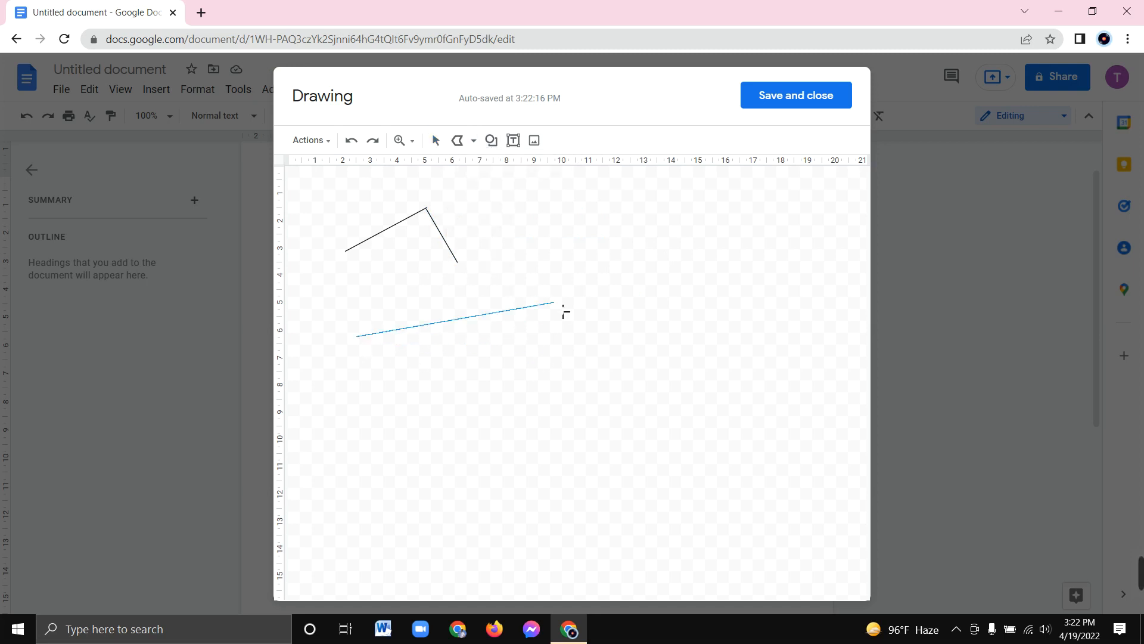
click(554, 302)
click(504, 377)
click(629, 362)
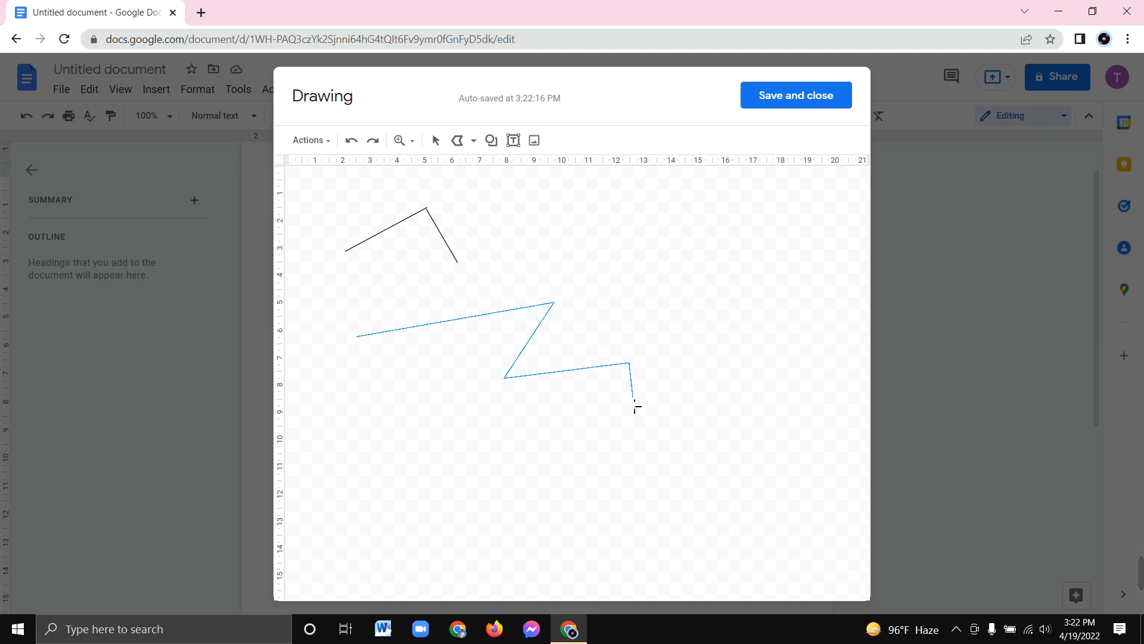
click(524, 434)
click(362, 410)
click(404, 374)
click(464, 360)
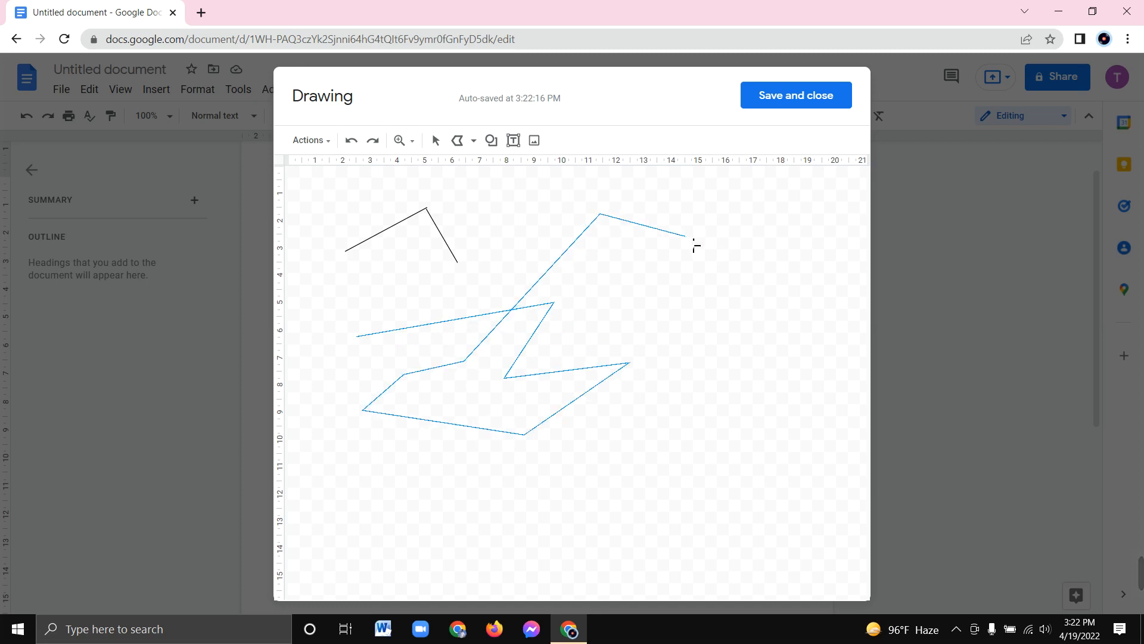
click(682, 233)
click(615, 315)
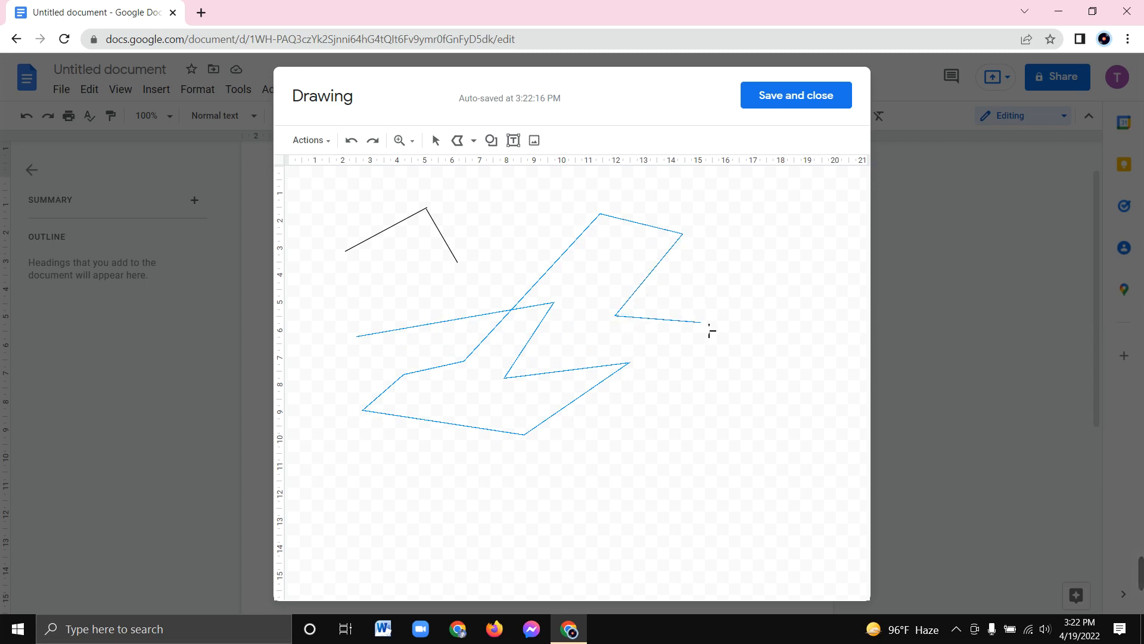
click(715, 313)
click(684, 235)
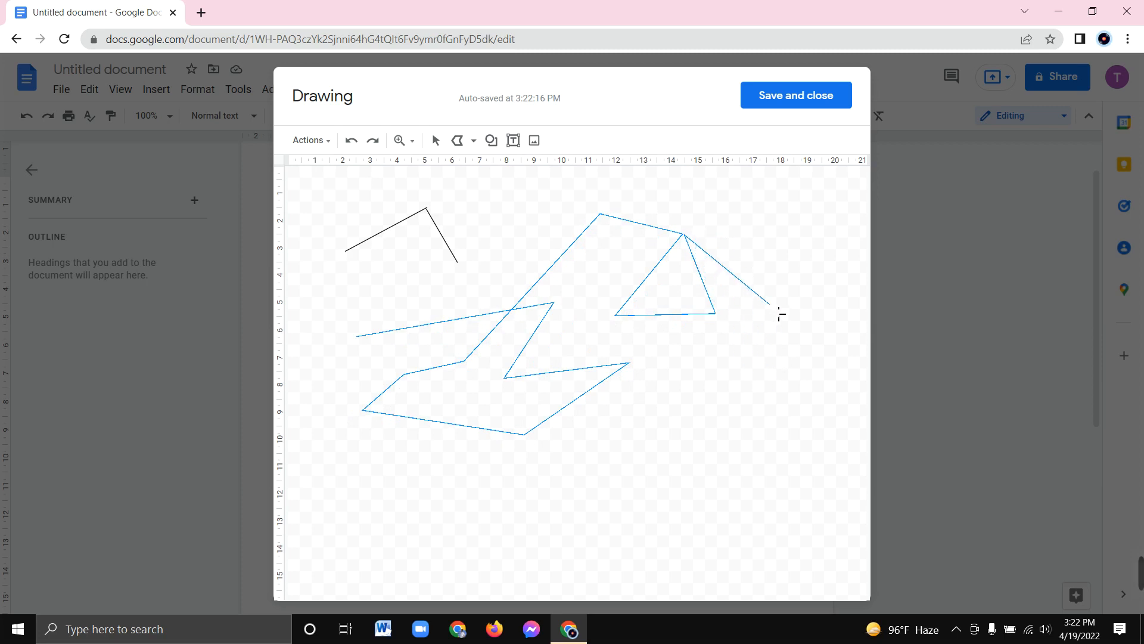
click(769, 304)
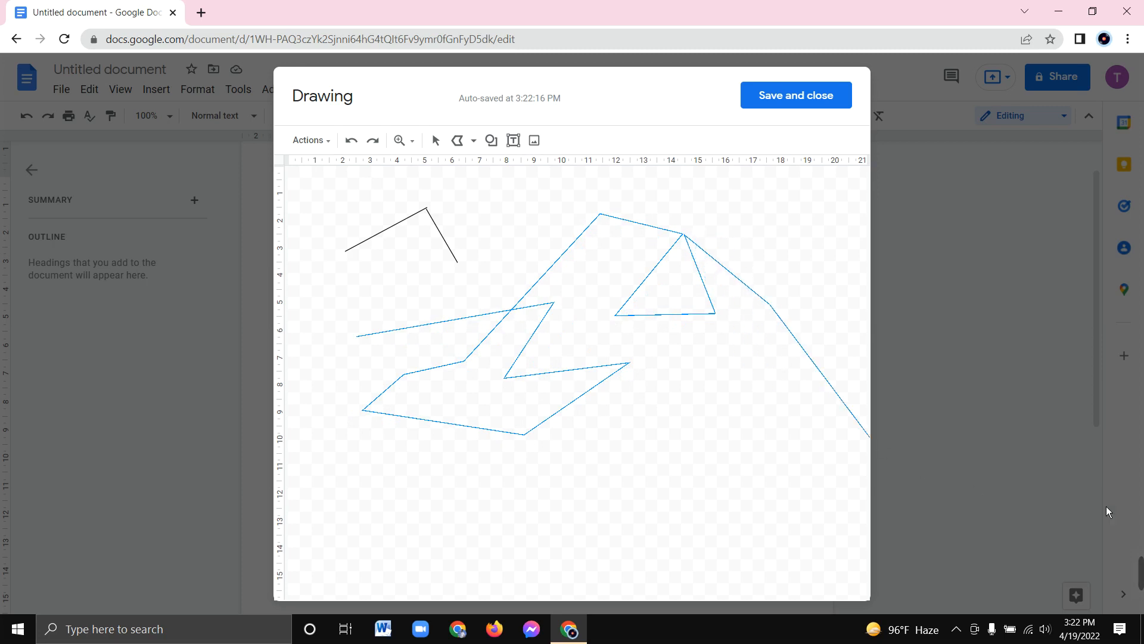
click(645, 504)
click(625, 465)
click(661, 393)
click(644, 337)
click(578, 319)
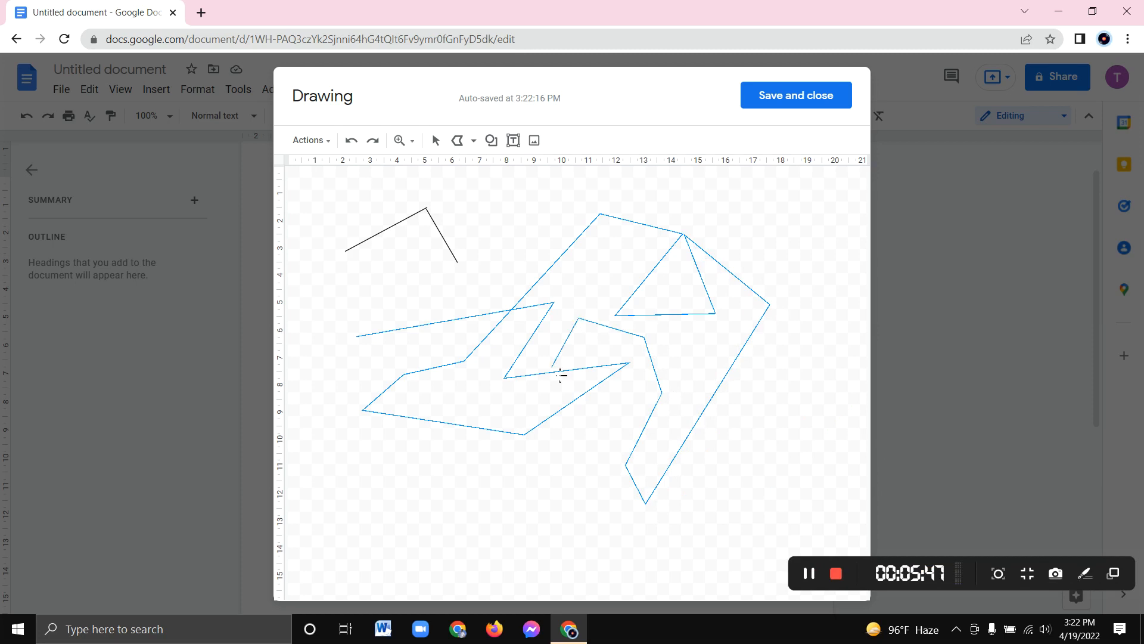
click(509, 412)
click(621, 474)
click(363, 495)
click(394, 382)
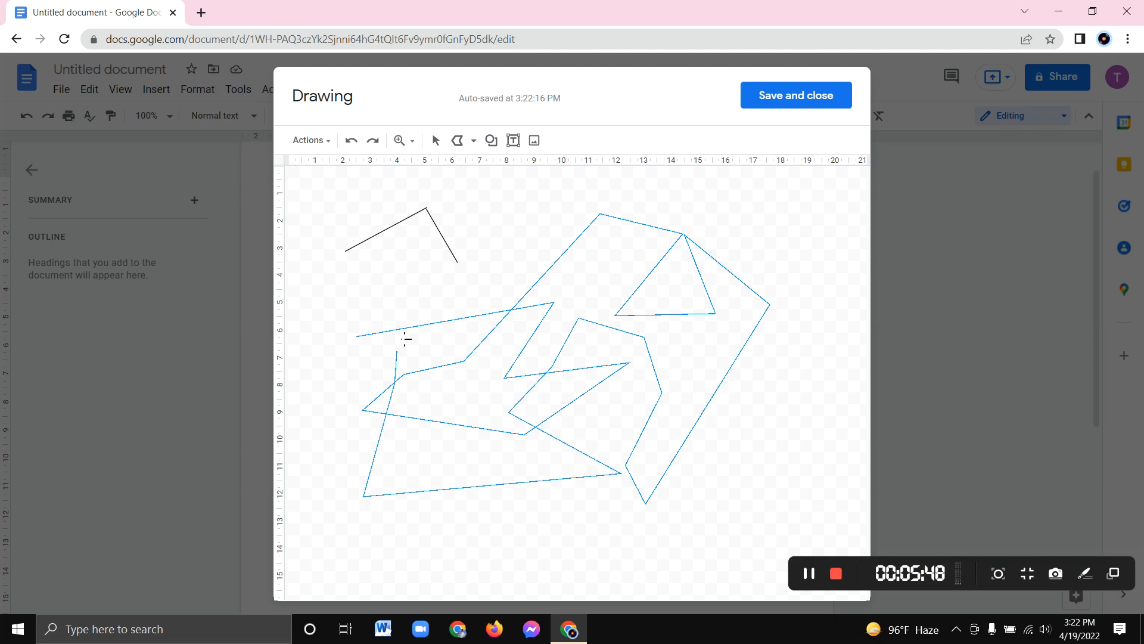
click(352, 276)
click(442, 279)
click(482, 424)
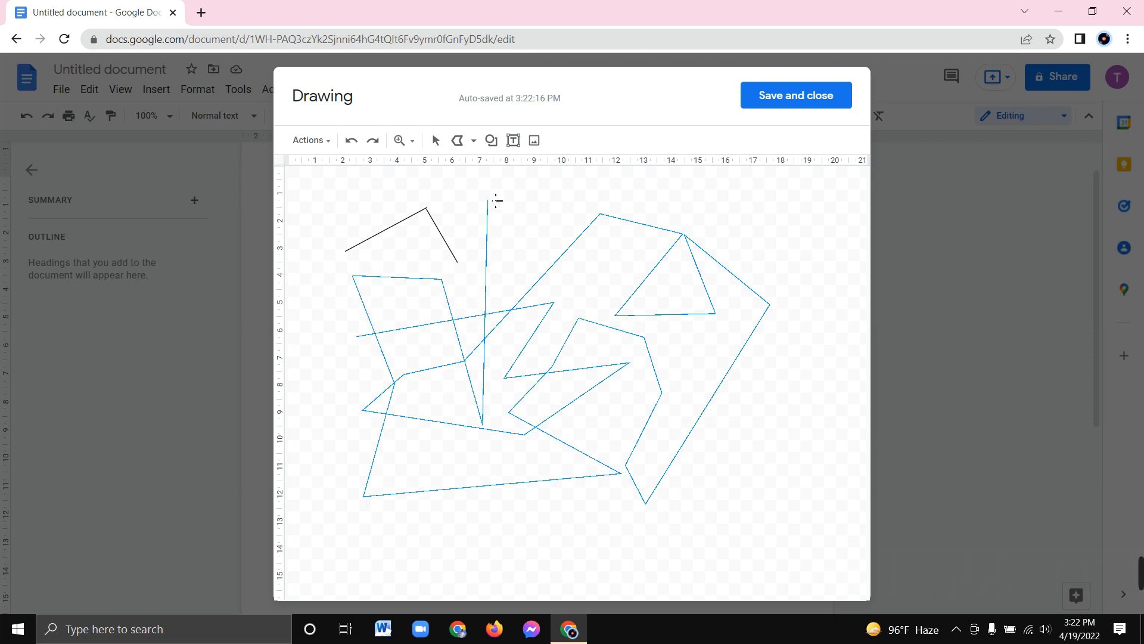
click(498, 192)
click(643, 194)
click(734, 206)
click(797, 239)
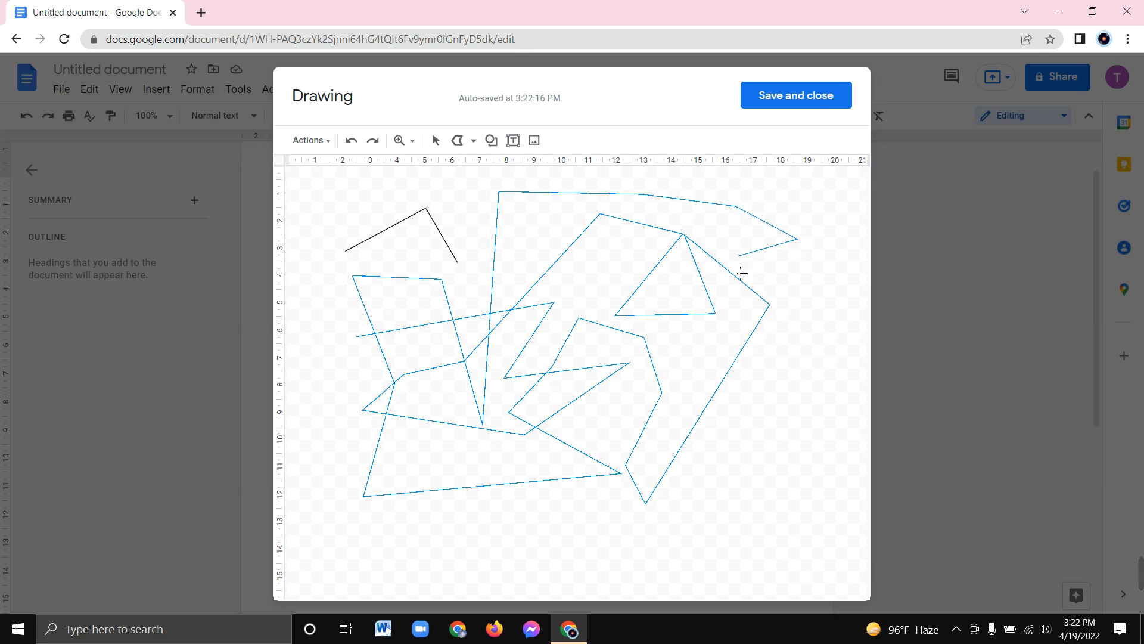
click(737, 256)
click(667, 370)
click(781, 462)
click(655, 547)
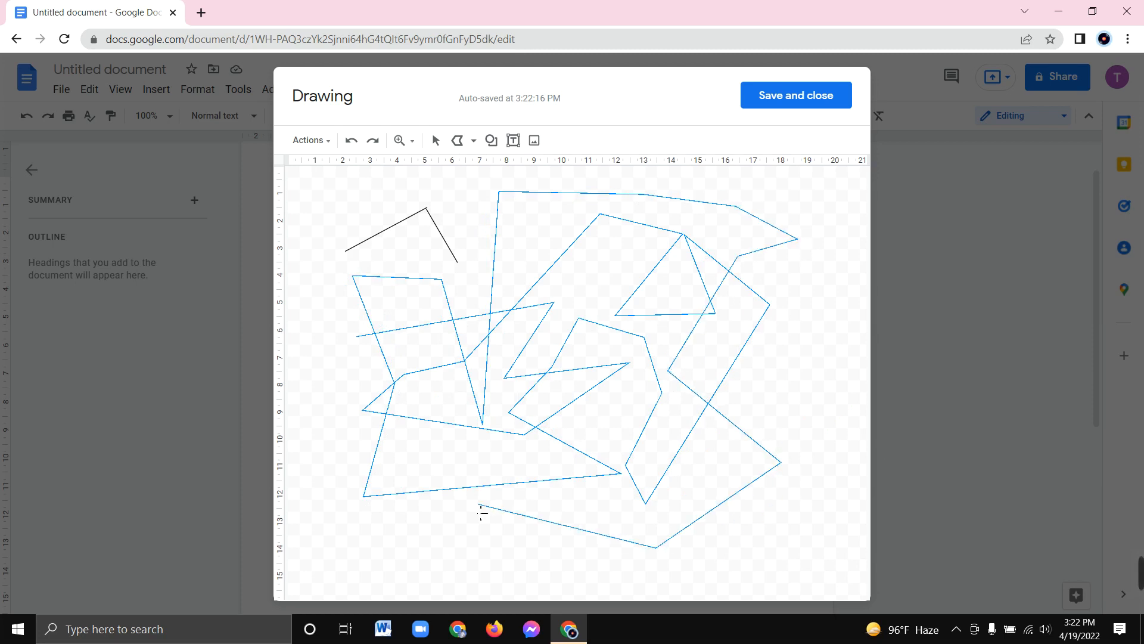
click(465, 508)
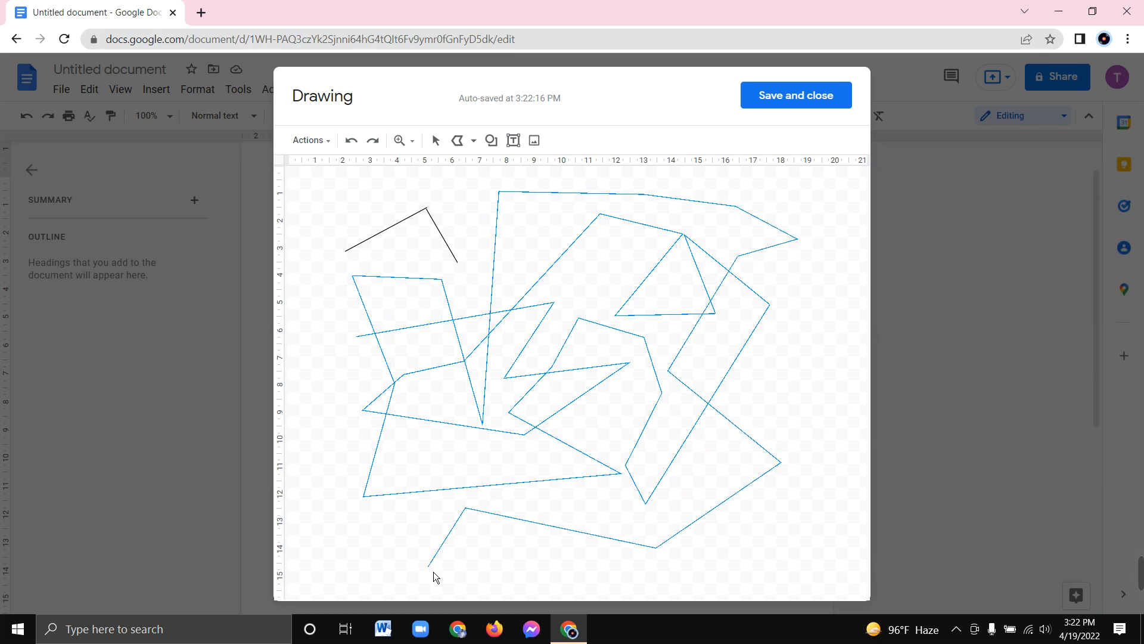
key(Escape)
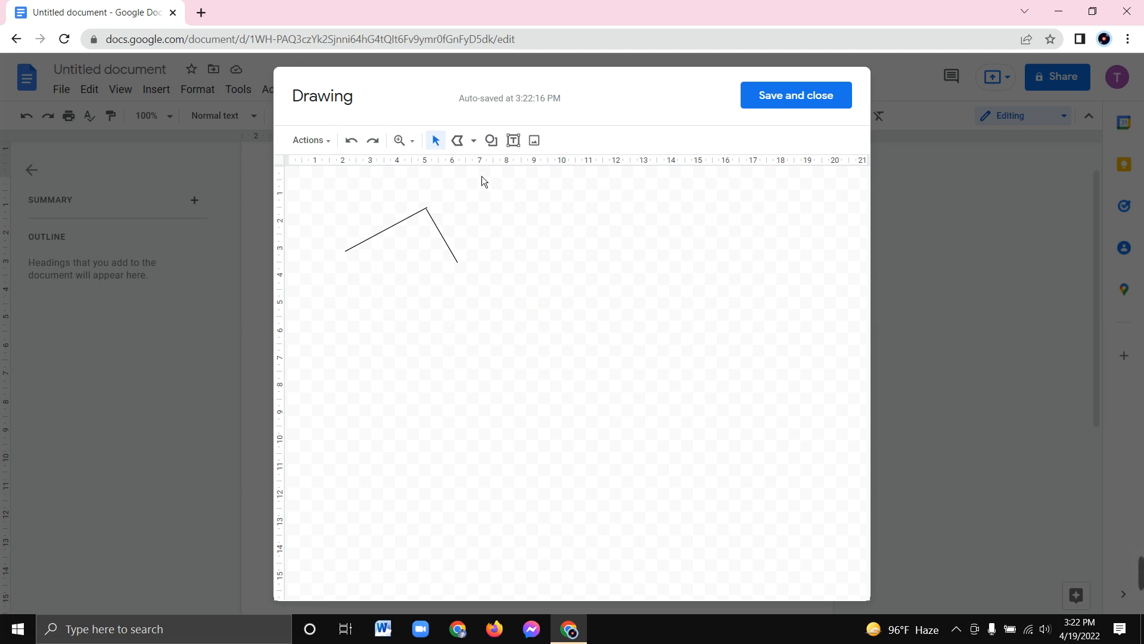
- Switch to the Scribble tool, draw large overlapping loops across the canvas, and delete them
click(474, 141)
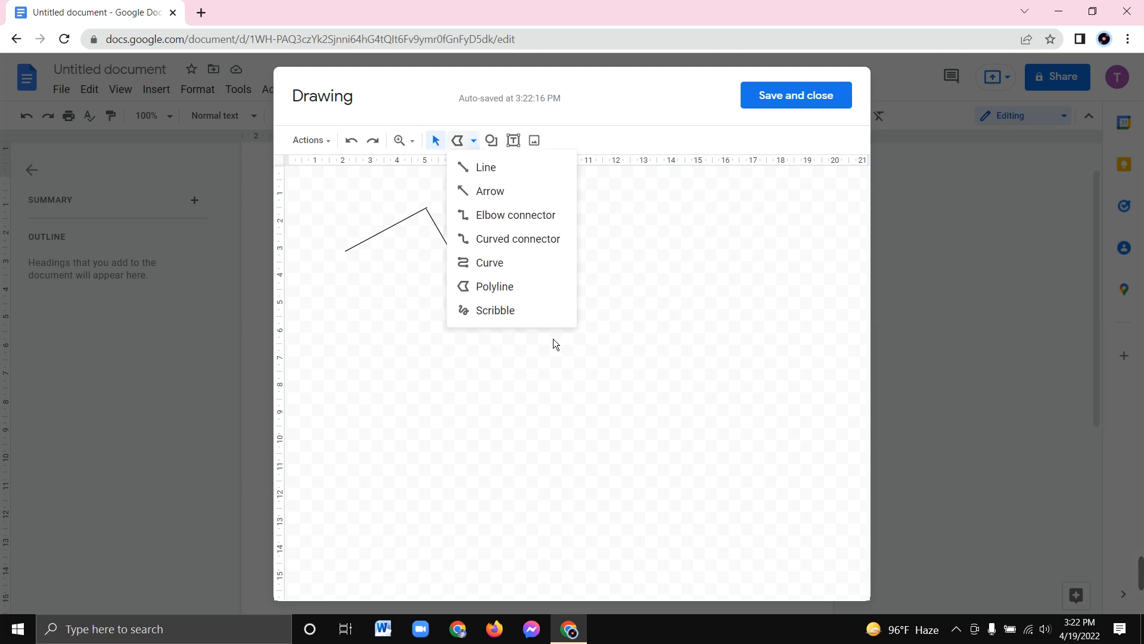
click(508, 311)
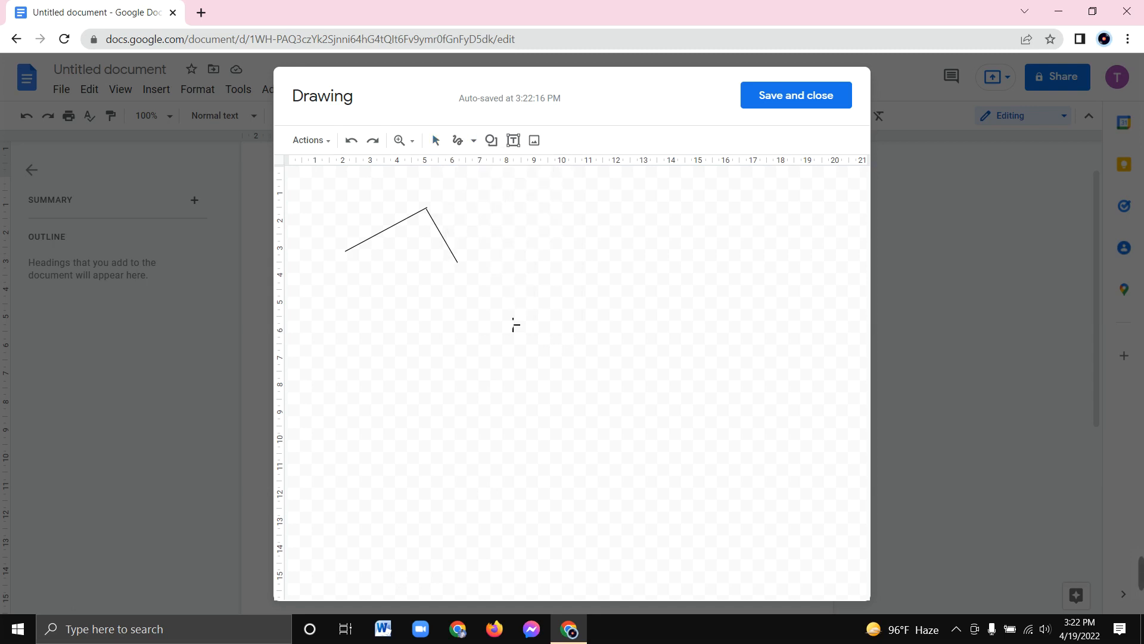
mouse_move(351, 386)
mouse_down()
mouse_move(513, 370)
mouse_move(474, 305)
mouse_move(526, 395)
mouse_move(559, 498)
mouse_move(544, 328)
mouse_move(590, 325)
mouse_up()
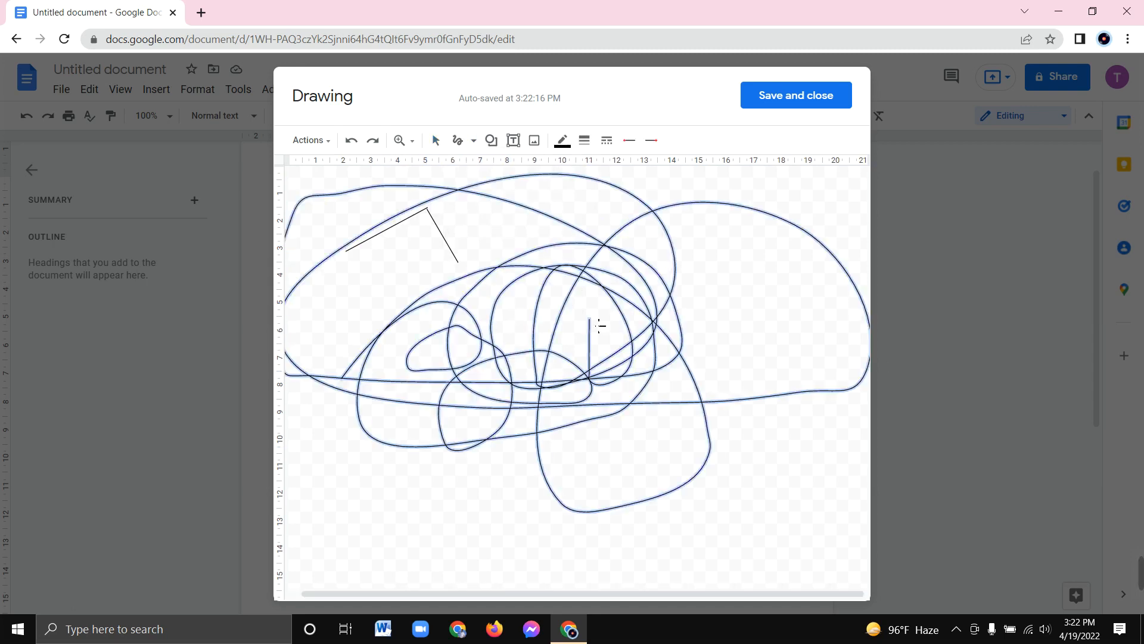
key(Delete)
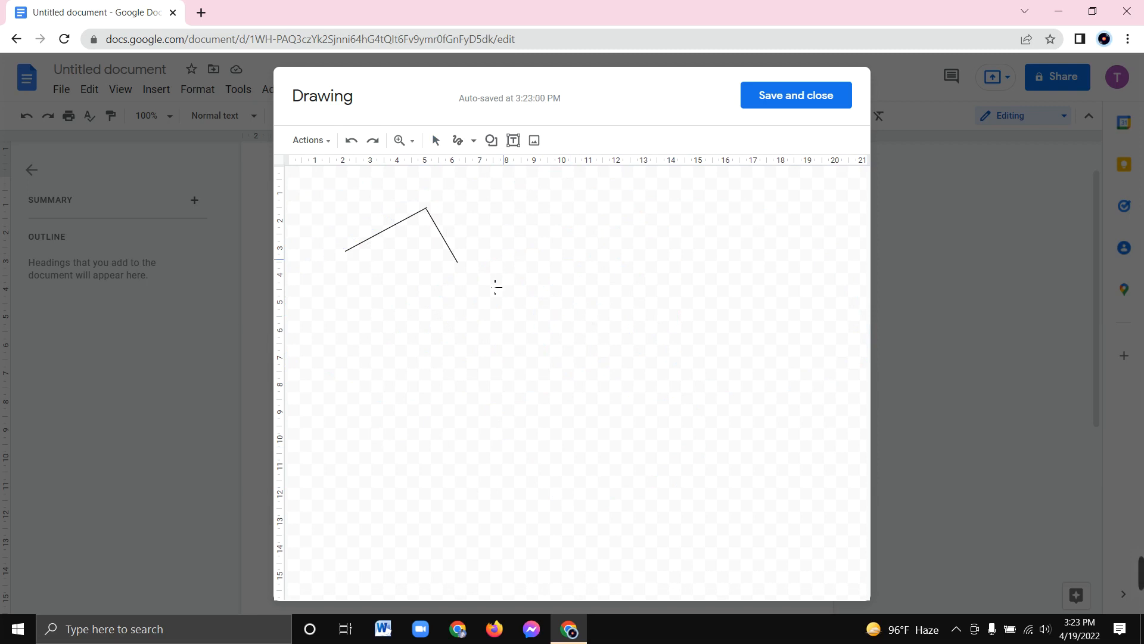
- Scribble a house's curved gable and the four-sided roof beside it, just below and beyond the peak strokes
drag(505, 260, 460, 357)
drag(504, 262, 541, 340)
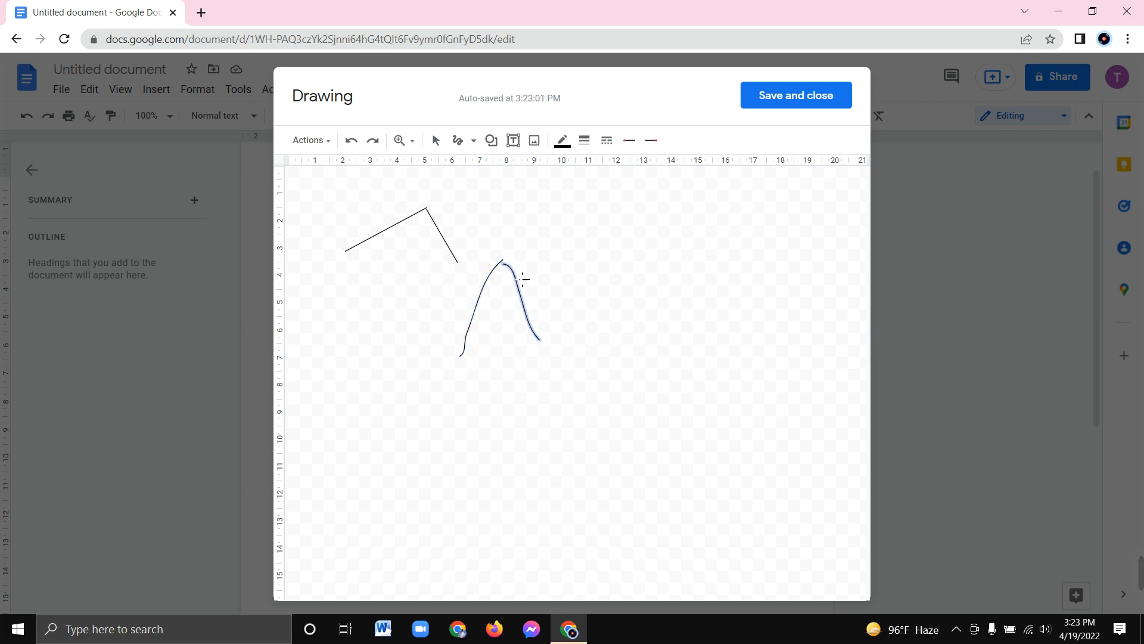
drag(504, 260, 665, 256)
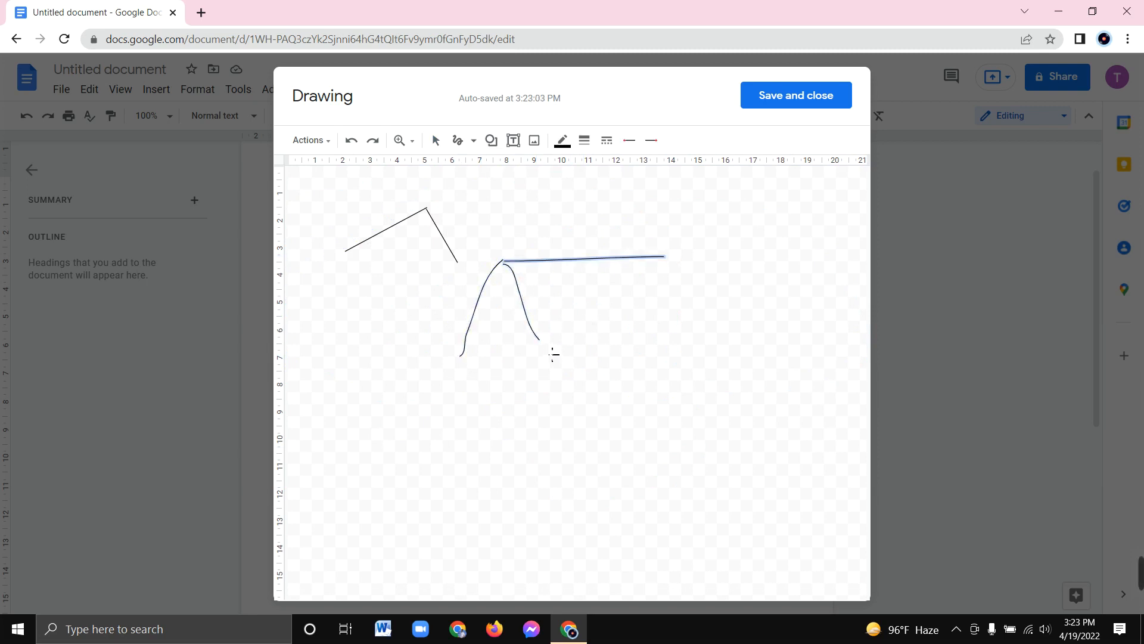
drag(540, 339, 650, 336)
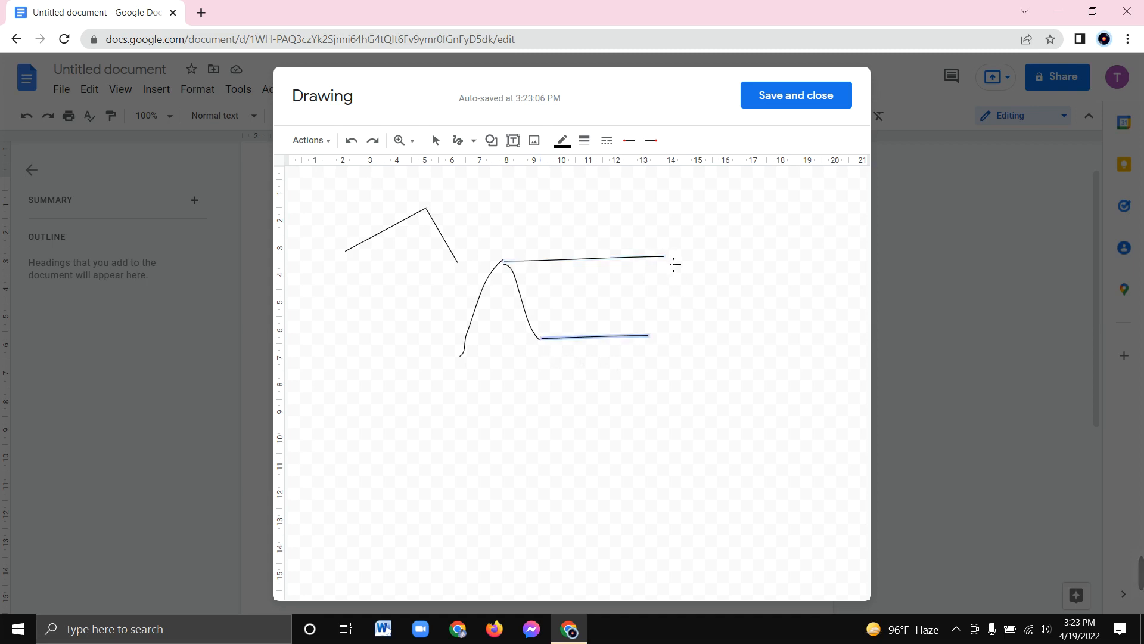
drag(665, 257, 646, 338)
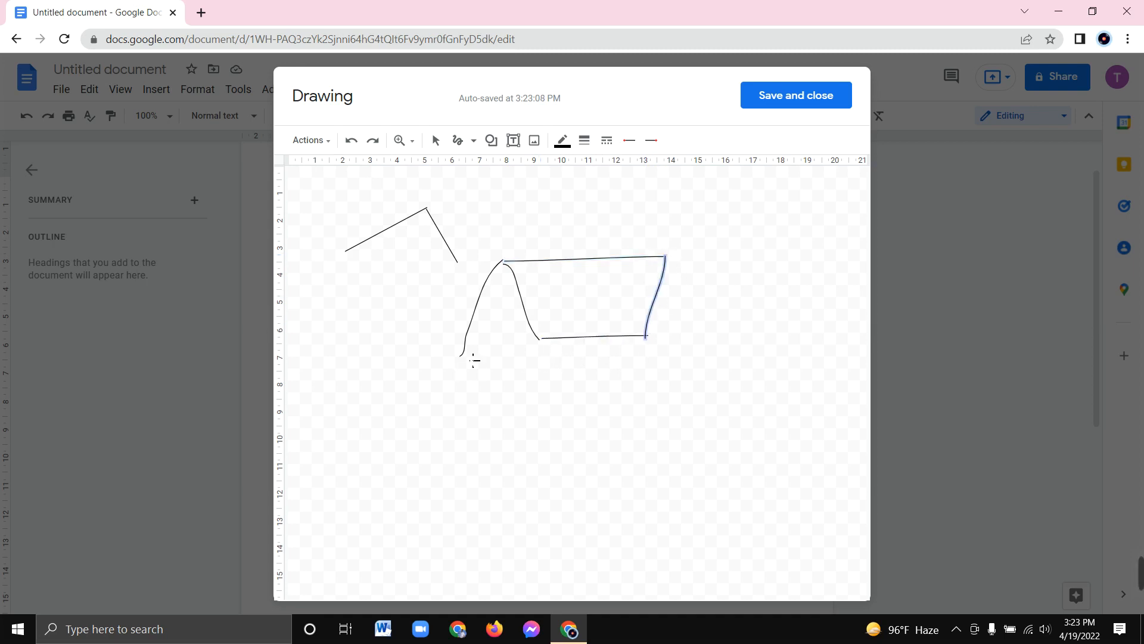
- Scribble the house's front and side walls below the gable and roof, including their lower edges
drag(464, 351, 478, 422)
mouse_move(539, 338)
mouse_down()
mouse_move(561, 412)
mouse_move(660, 396)
mouse_up()
drag(644, 333, 660, 400)
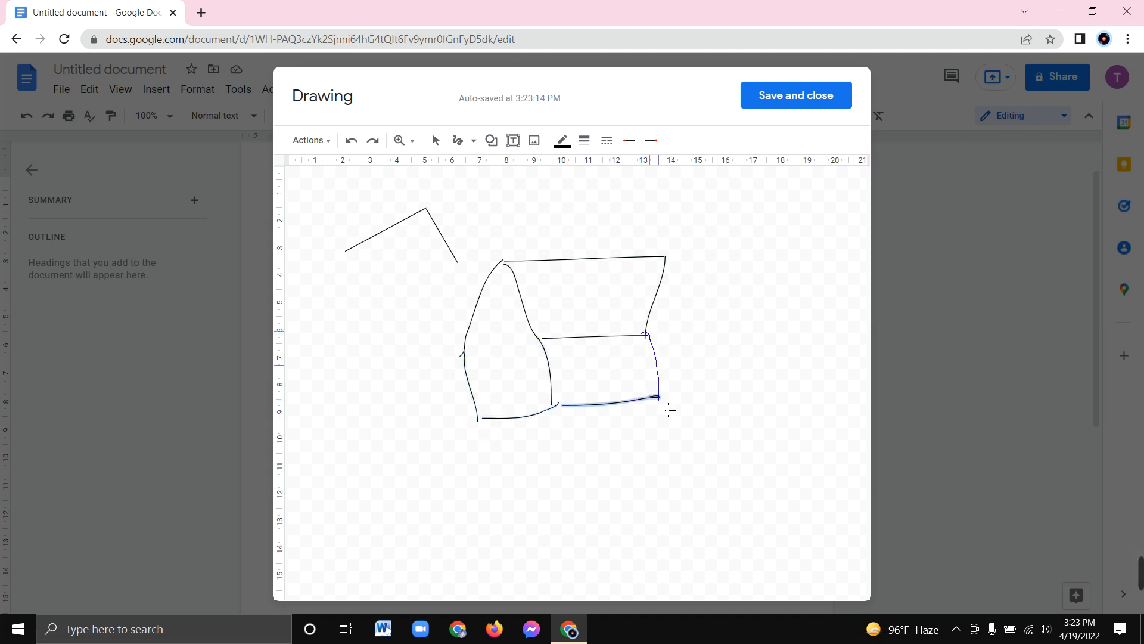
- Scribble a base strip beneath the house's walls and add an opening outline on each of the two walls
drag(477, 420, 456, 420)
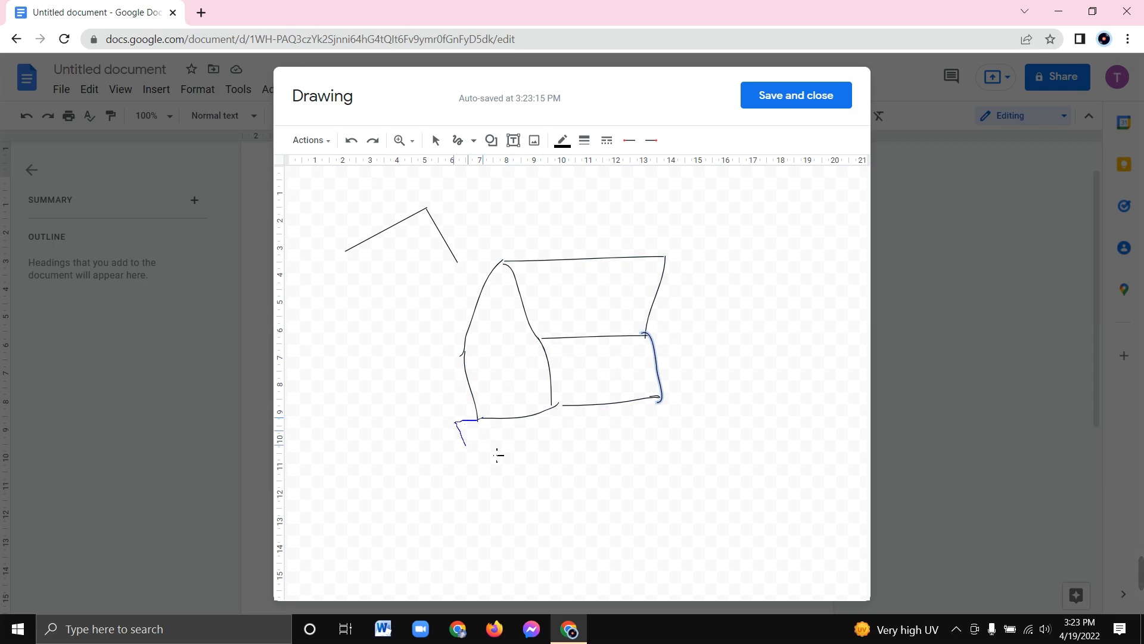
mouse_move(498, 456)
mouse_down()
mouse_move(582, 428)
mouse_move(594, 447)
mouse_move(682, 421)
mouse_move(658, 396)
mouse_up()
mouse_move(575, 370)
mouse_down()
mouse_move(578, 398)
mouse_move(626, 400)
mouse_up()
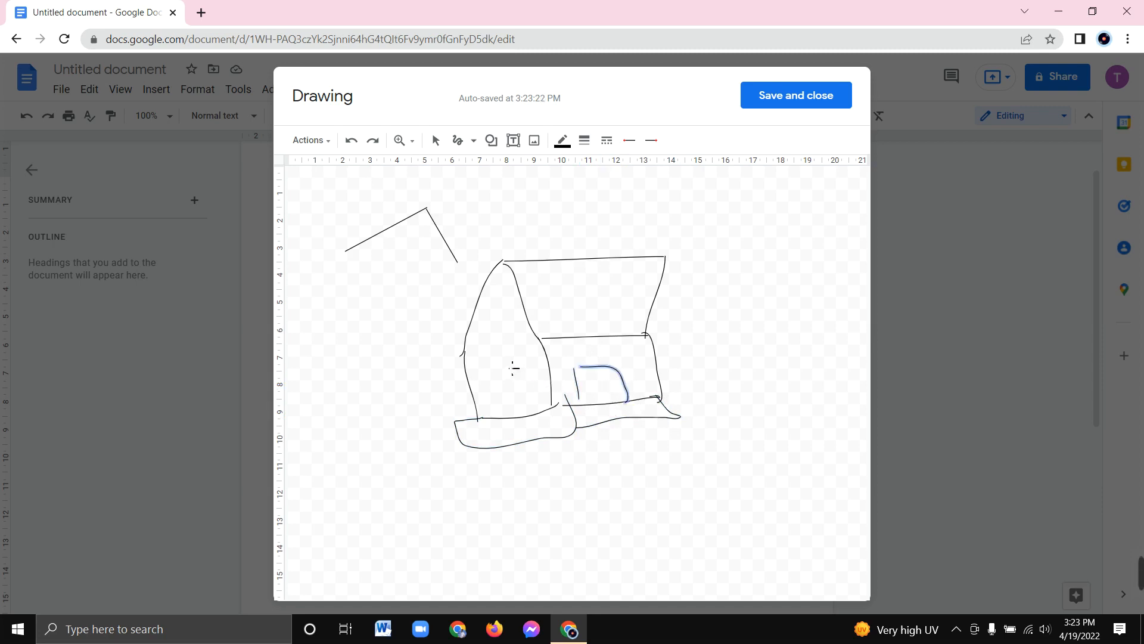
mouse_move(504, 359)
mouse_down()
mouse_move(511, 397)
mouse_move(512, 382)
mouse_up()
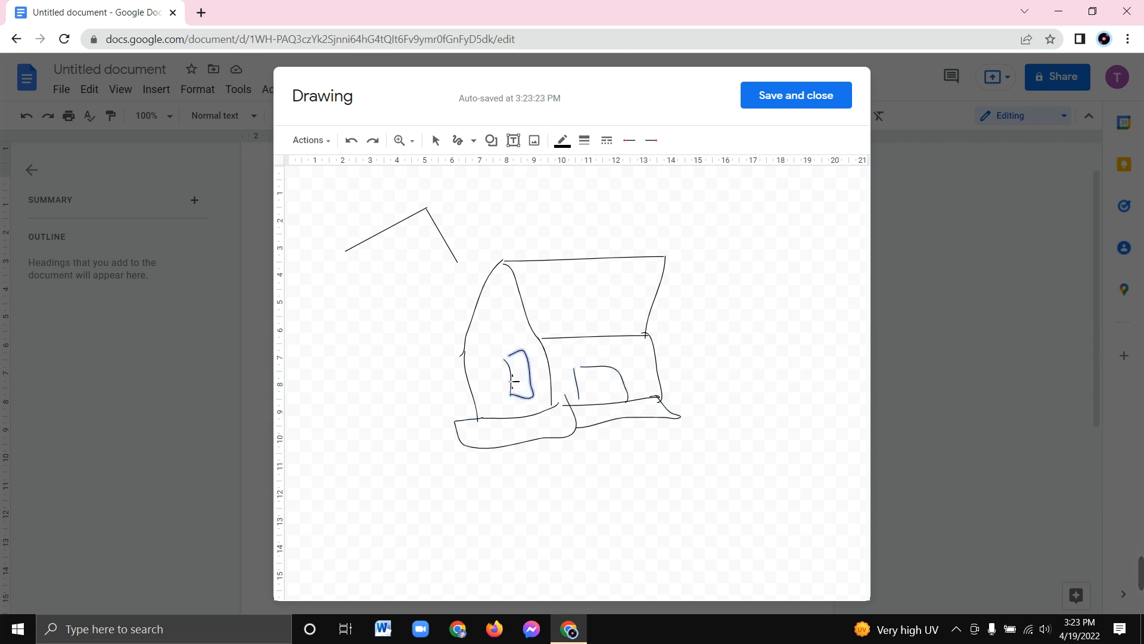